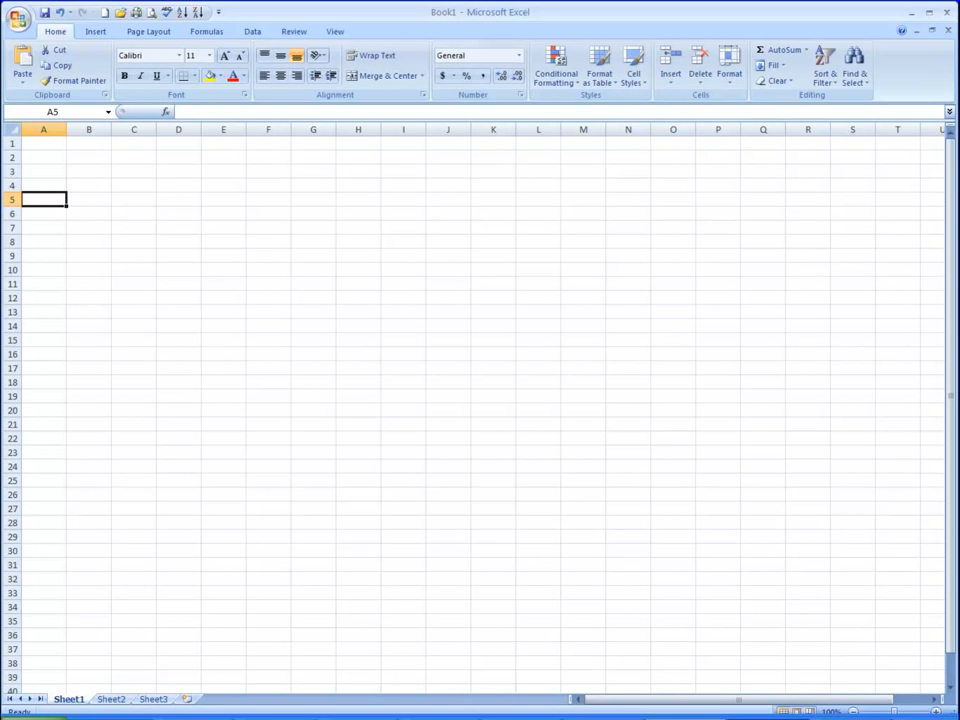
# Step: Open the treeplan.xla add-in from the MGMT3100 folder in Windows Explorer and enable its macros
pyautogui.hotkey('alt', 'Tab')
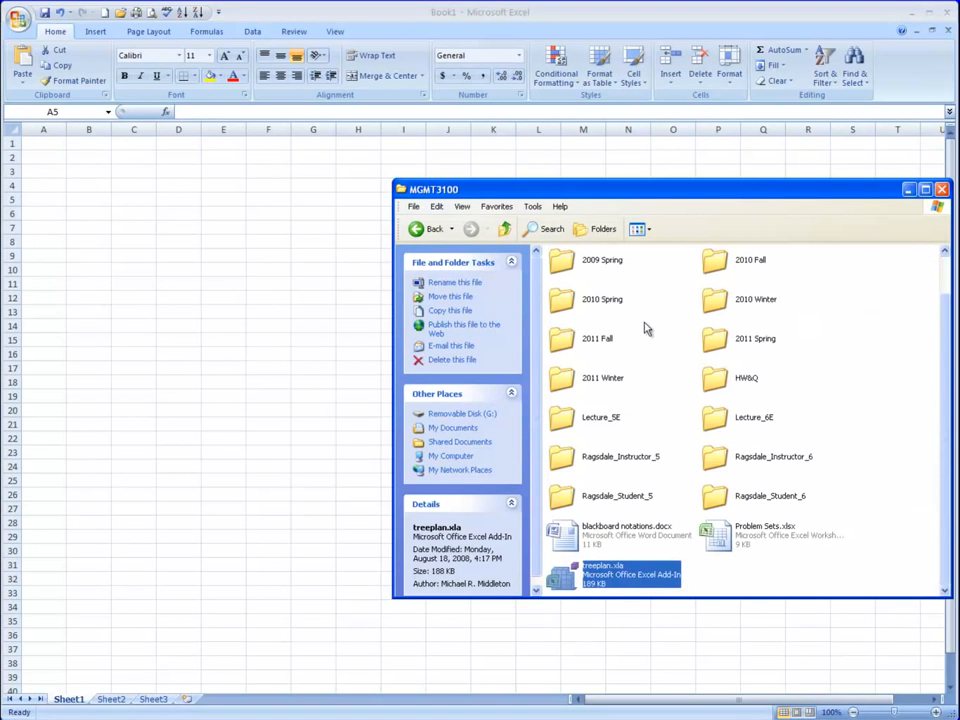
pyautogui.moveTo(648, 191); pyautogui.dragTo(645, 165)
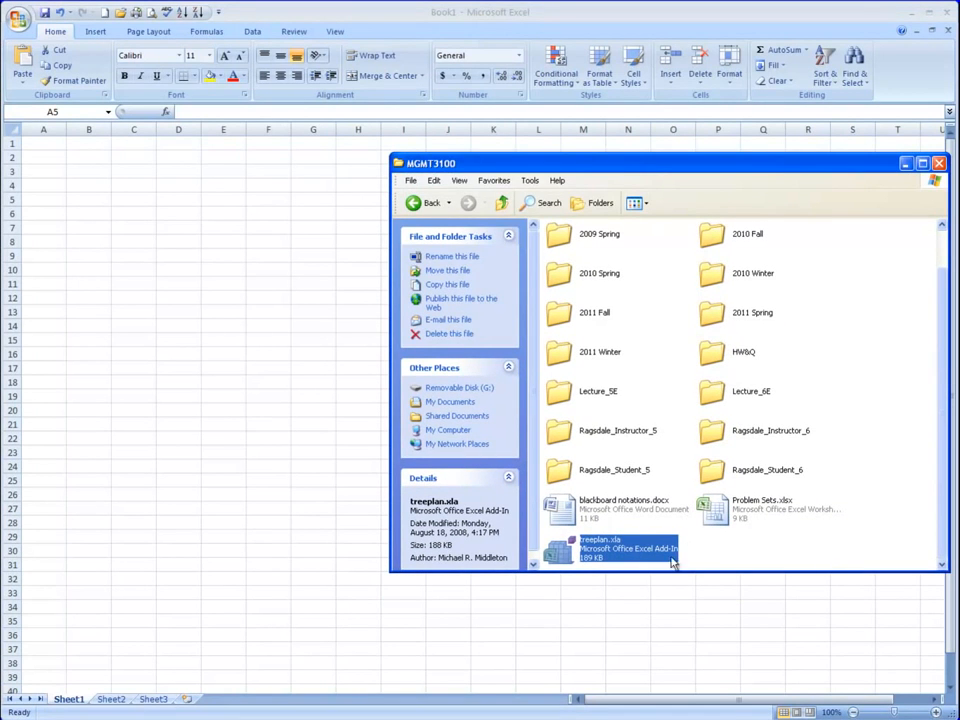
pyautogui.doubleClick(574, 555)
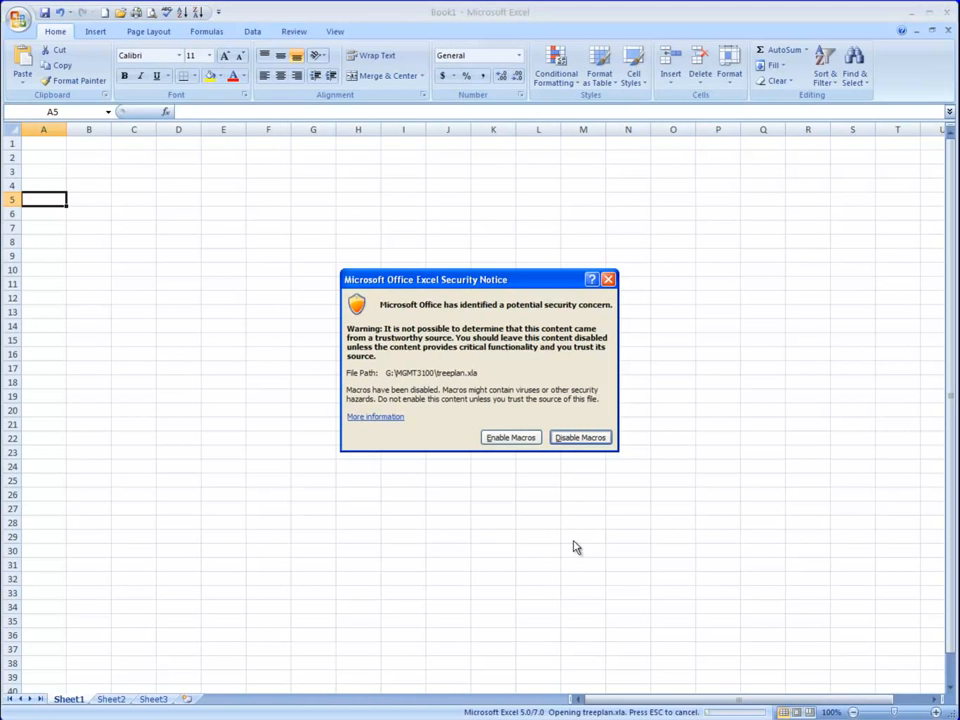
pyautogui.click(501, 439)
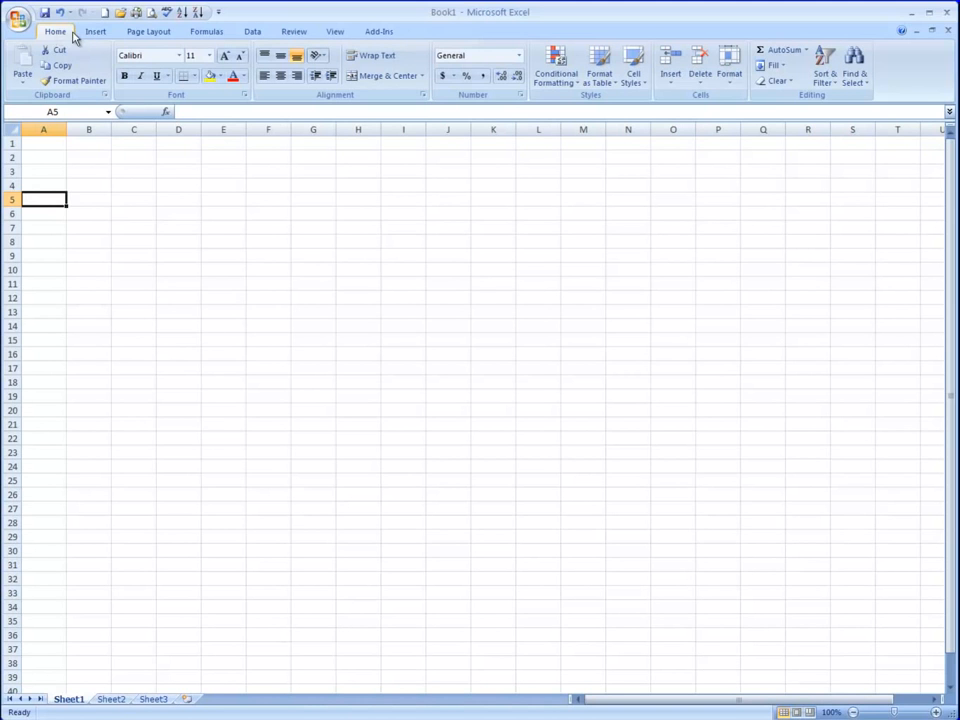
# Step: Create a new TreePlan decision tree starting at cell C5
pyautogui.click(121, 204)
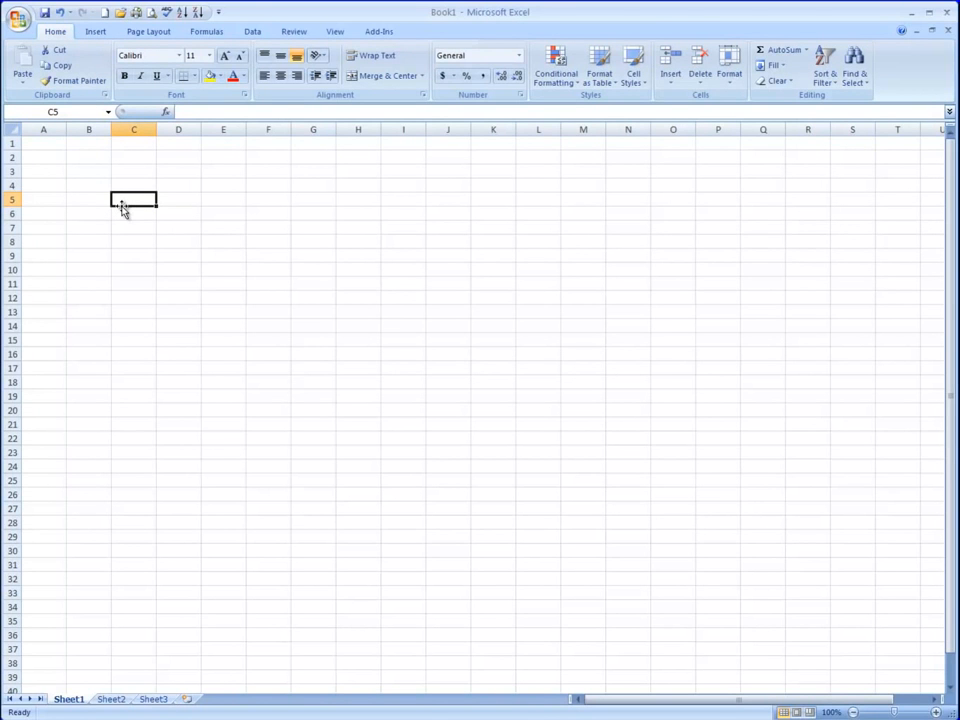
pyautogui.hotkey('ctrl', 'shift', 't')
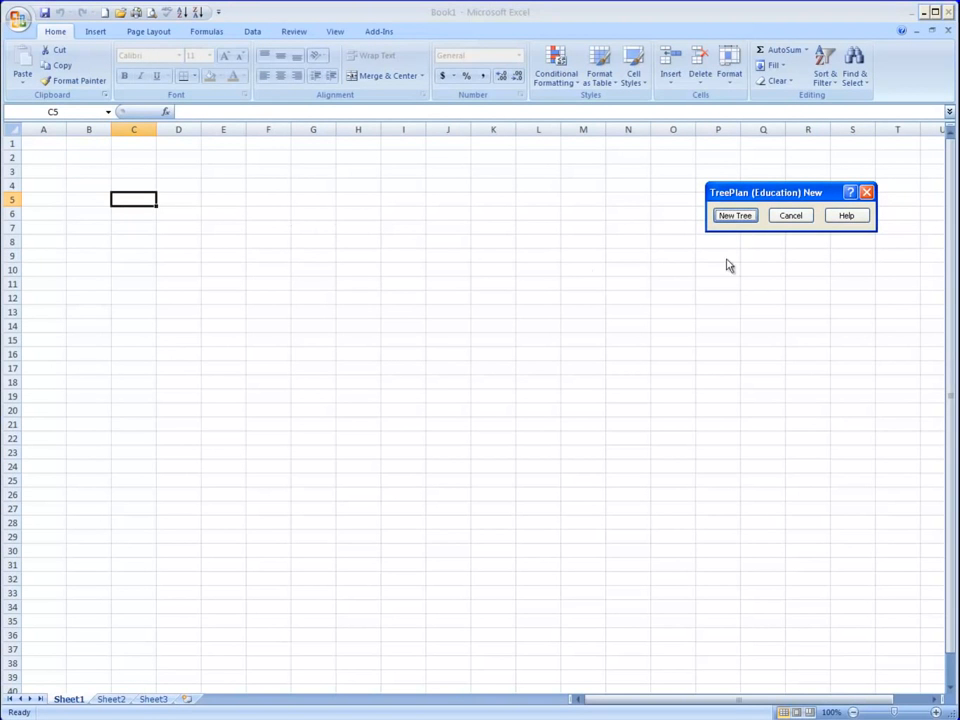
pyautogui.click(733, 217)
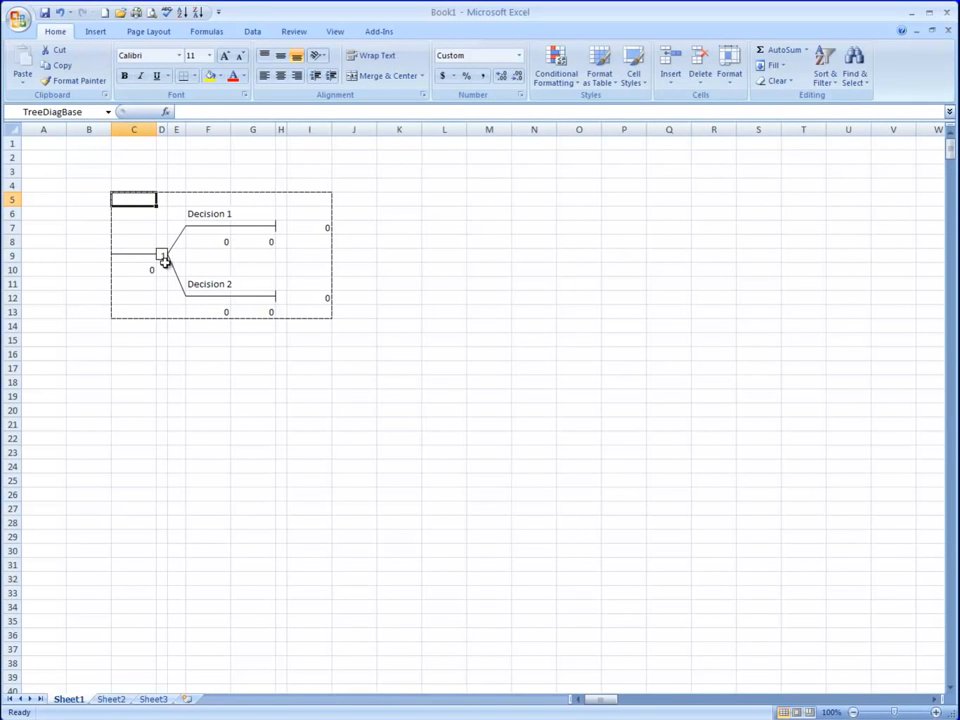
# Step: Label the first decision branch "apply for grant" and enter -5000 as its cash flow
pyautogui.click(220, 216)
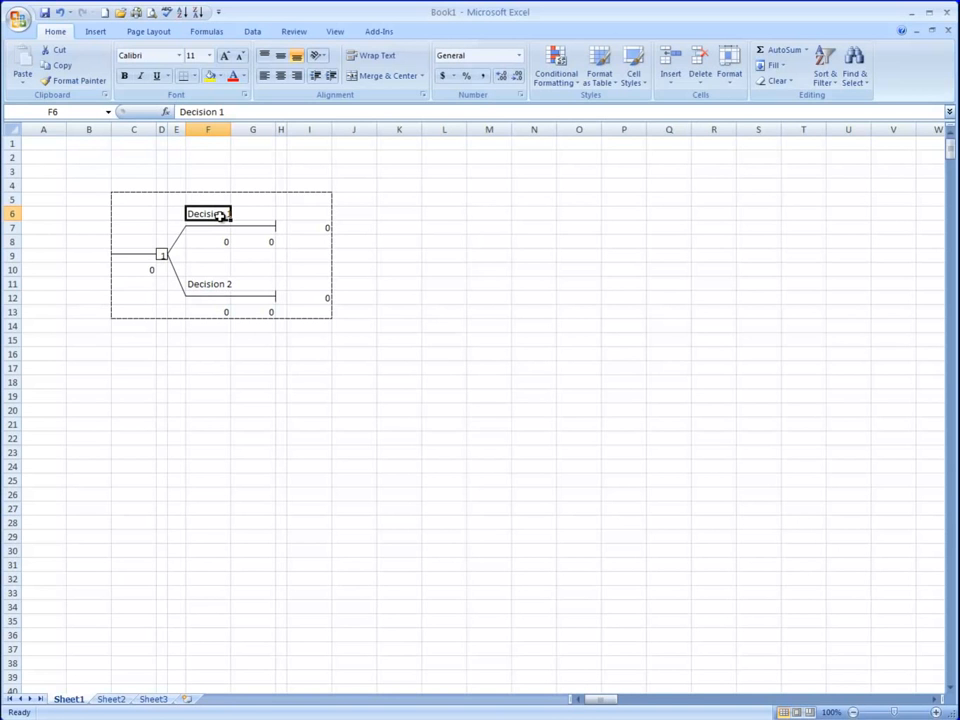
pyautogui.write('apply for grant')
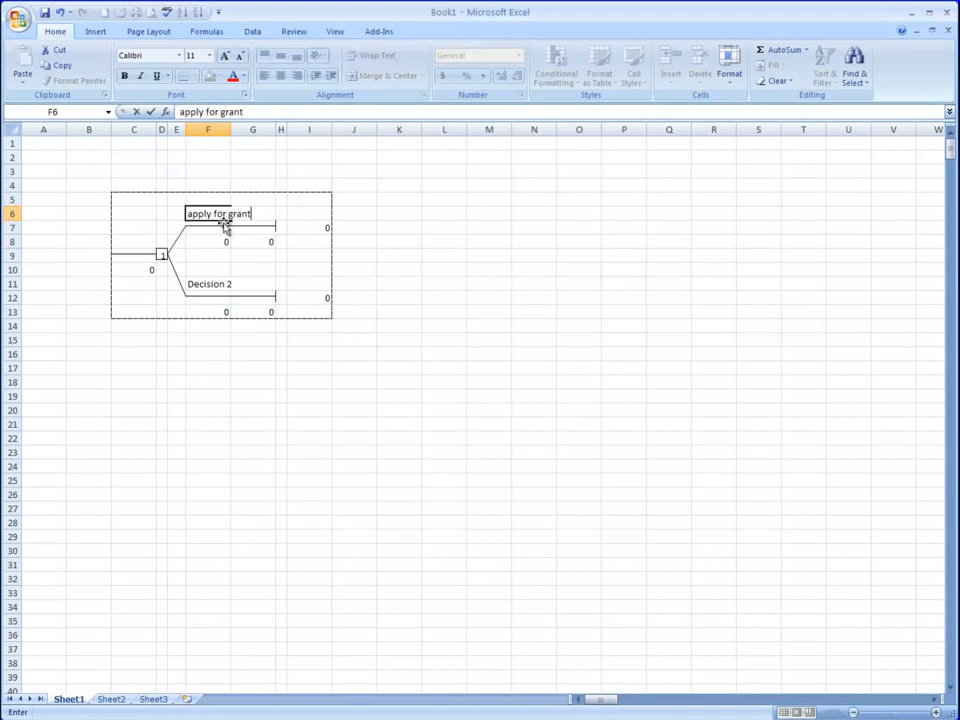
pyautogui.click(213, 242)
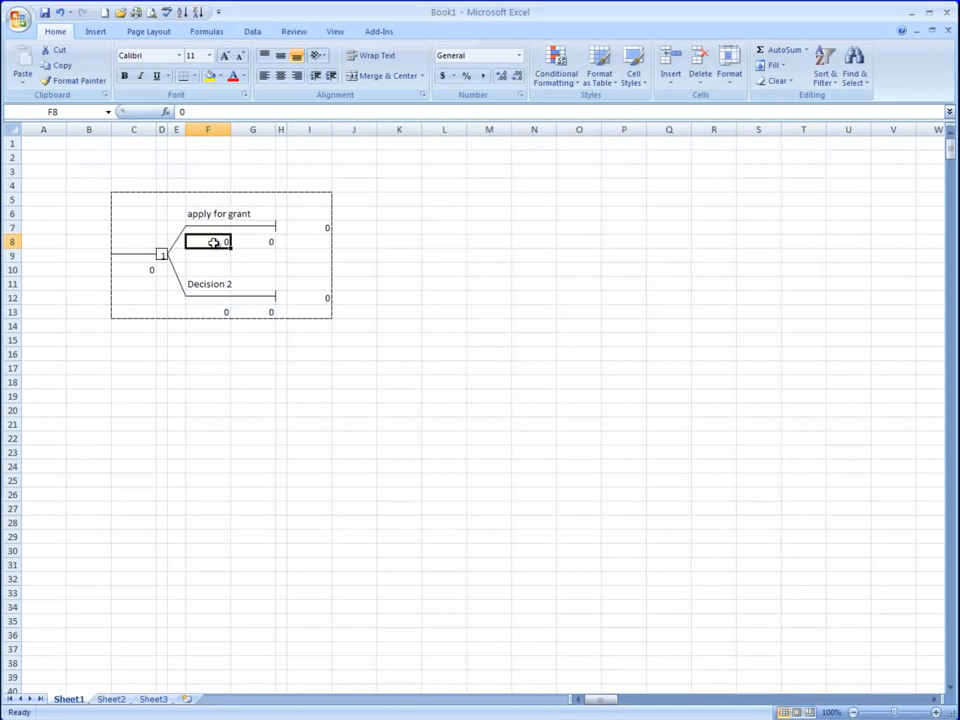
pyautogui.write('-5000')
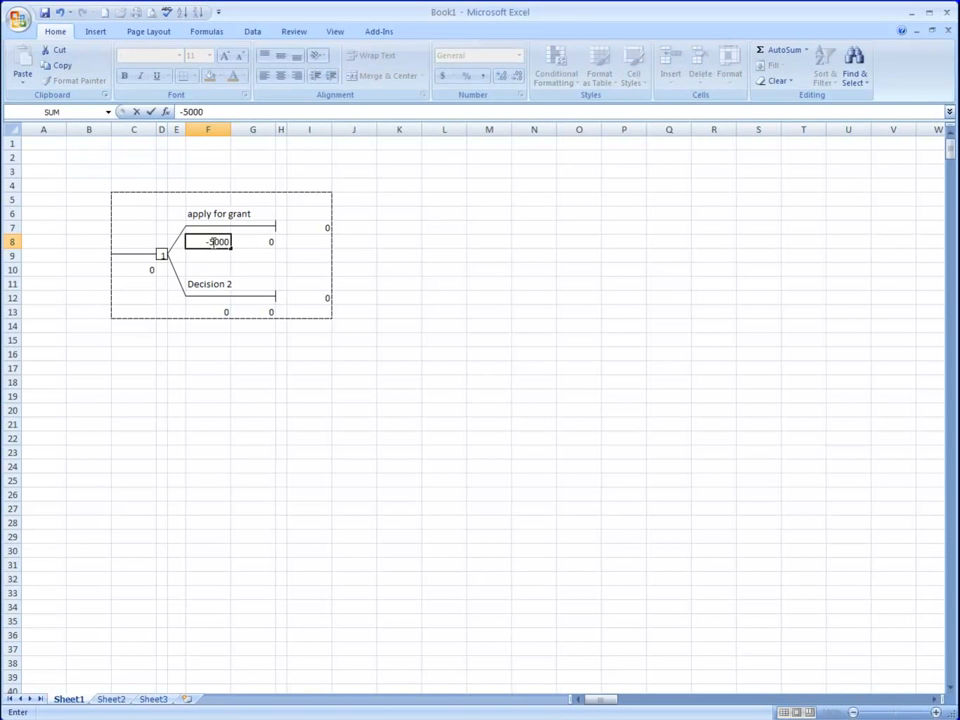
pyautogui.press('Return')
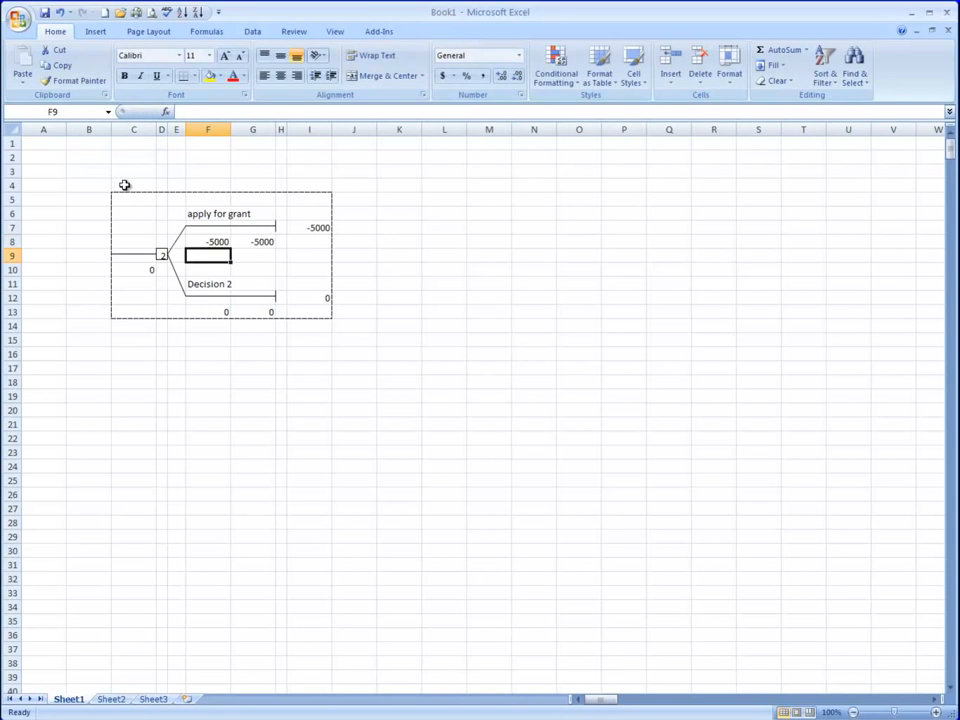
# Step: Label the second decision branch "do not apply"
pyautogui.click(213, 285)
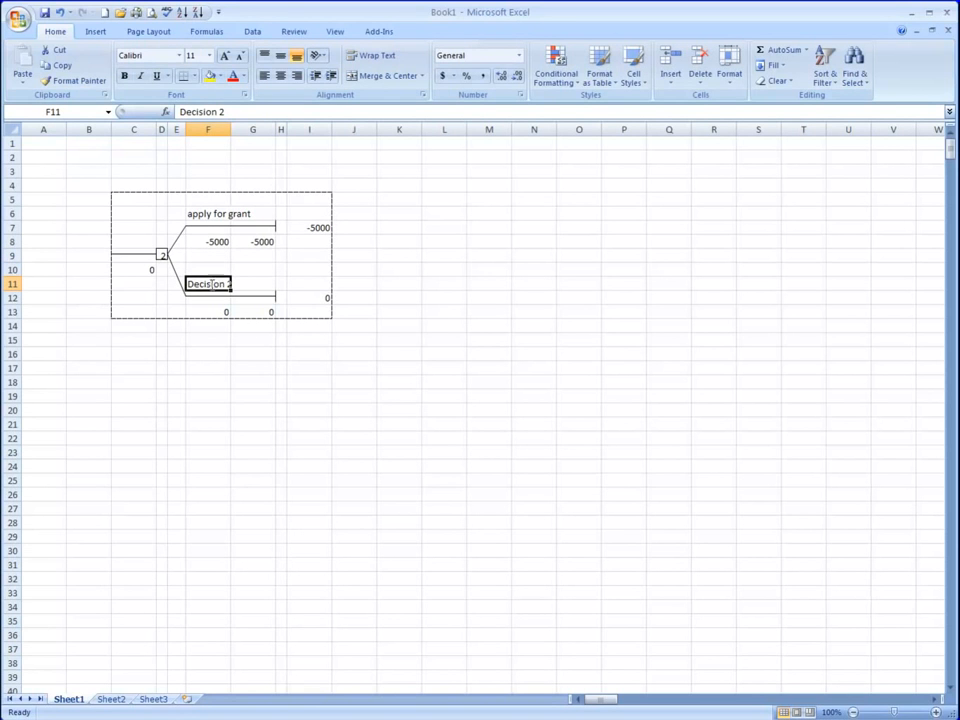
pyautogui.write('do not apply')
pyautogui.press('Return')
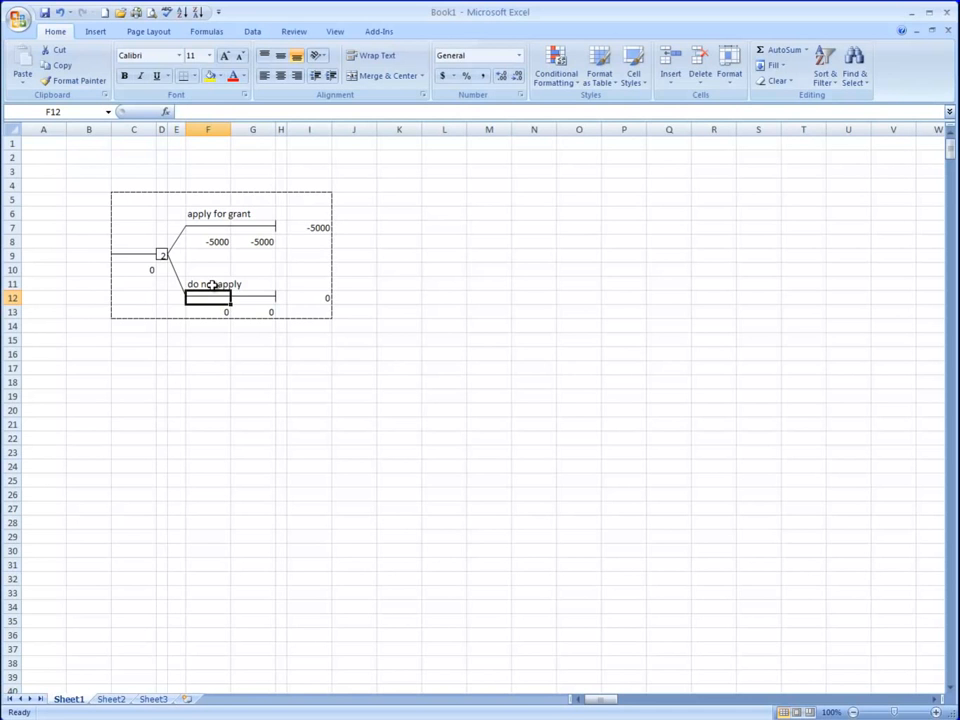
pyautogui.click(280, 298)
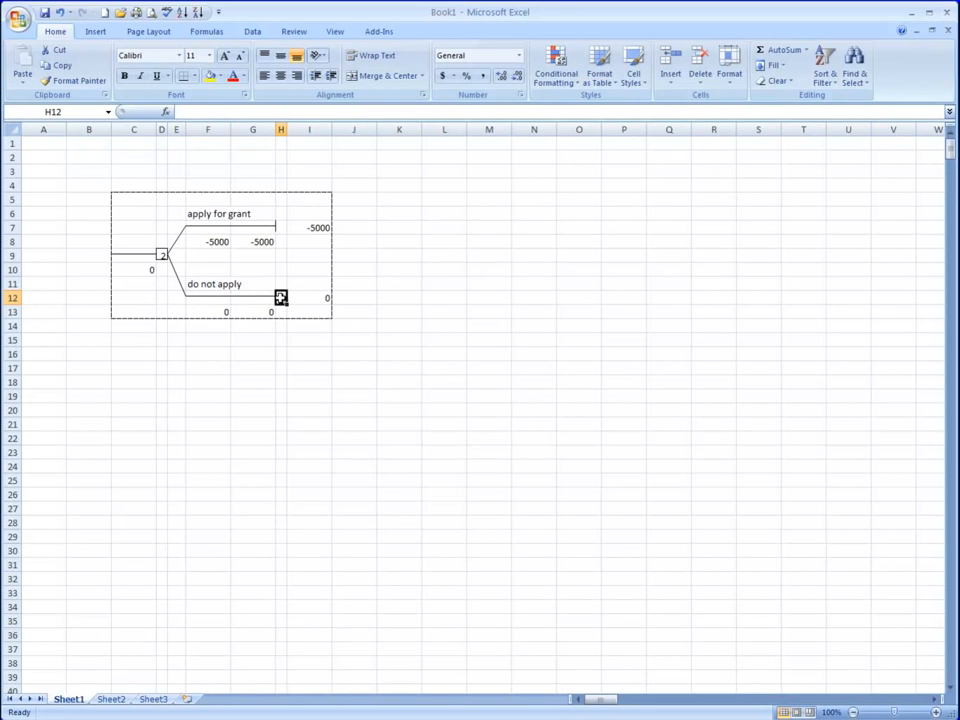
# Step: Change the terminal node of the "apply for grant" branch to an event node with two branches
pyautogui.click(281, 227)
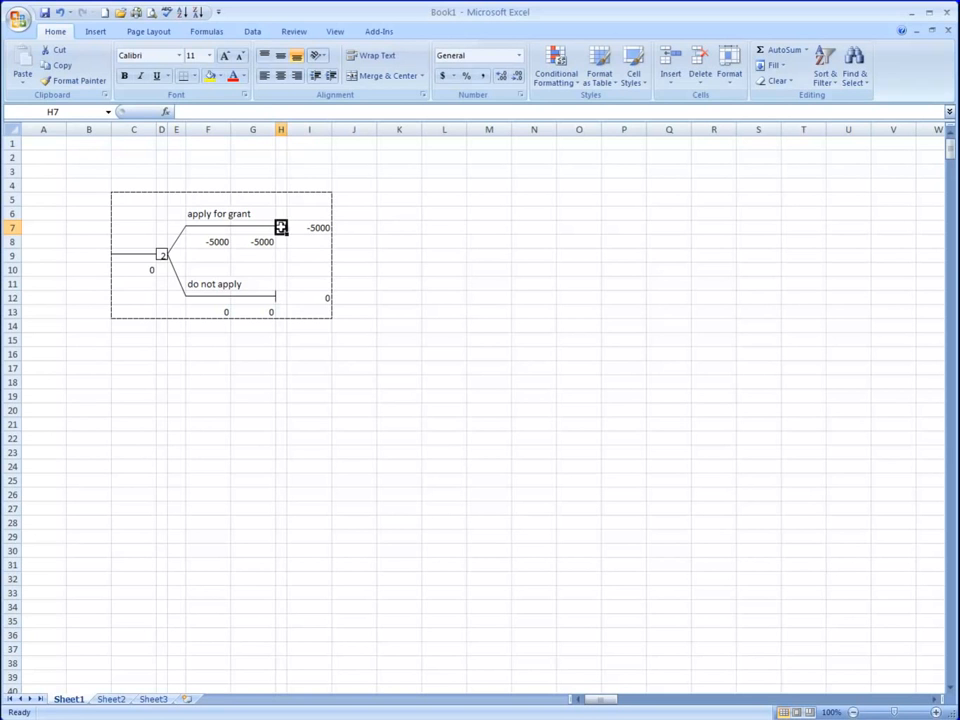
pyautogui.hotkey('ctrl', 'shift', 't')
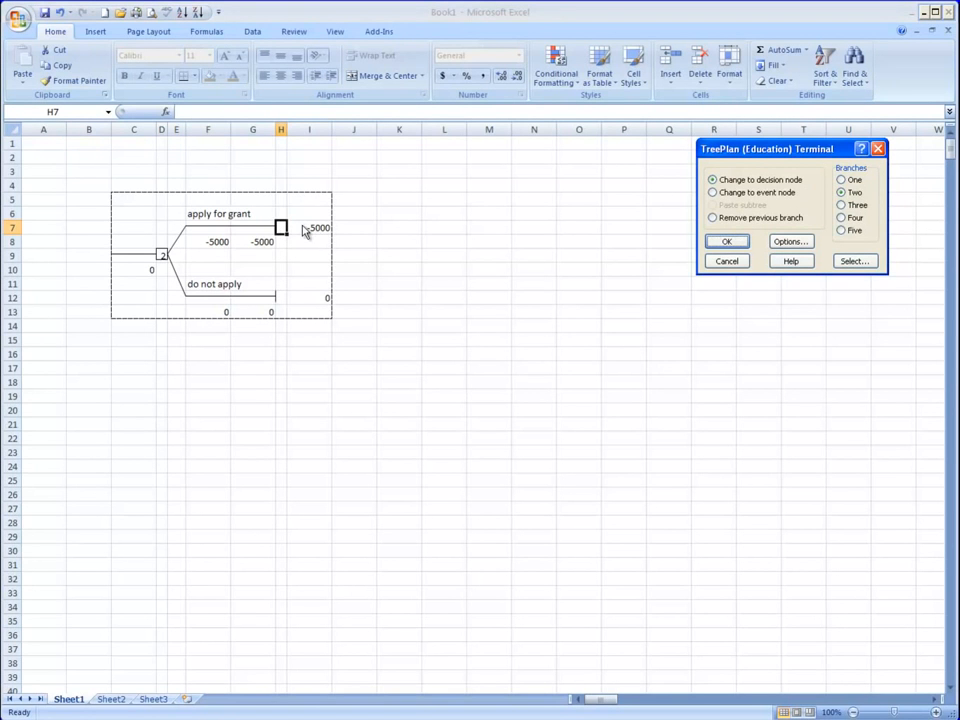
pyautogui.click(714, 193)
pyautogui.click(727, 243)
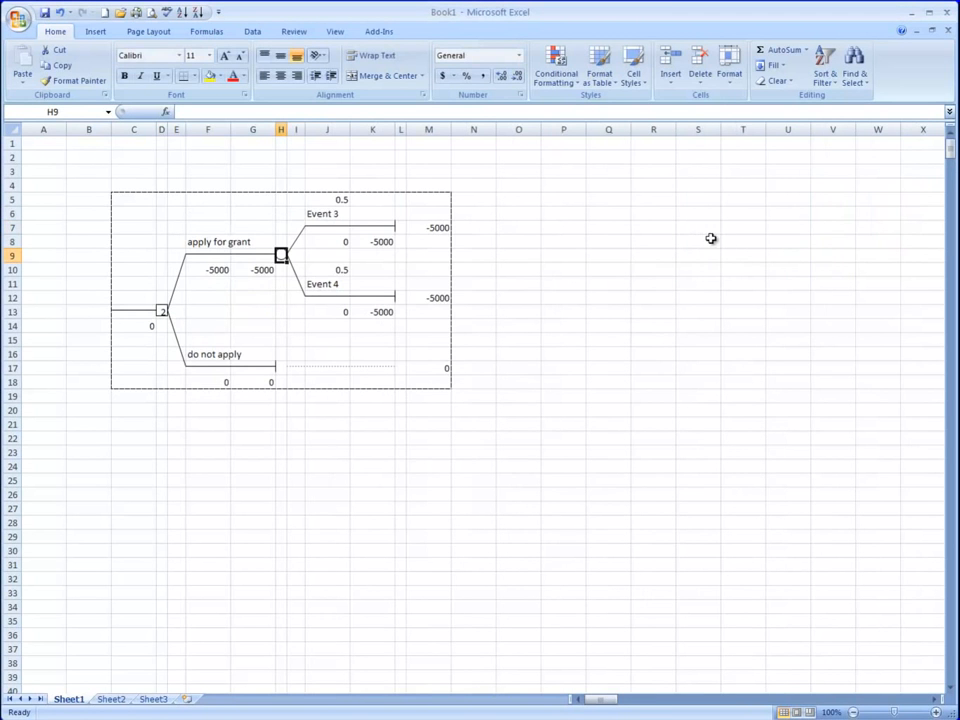
# Step: Label the two event branches "winning the grant" and "do not win"
pyautogui.click(322, 214)
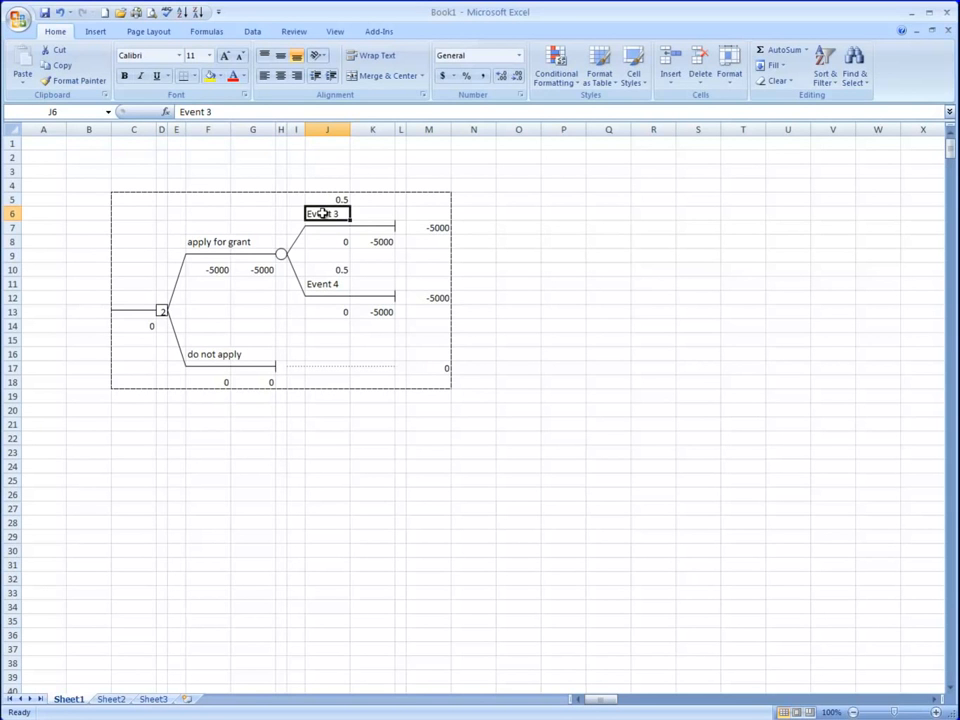
pyautogui.write('wi')
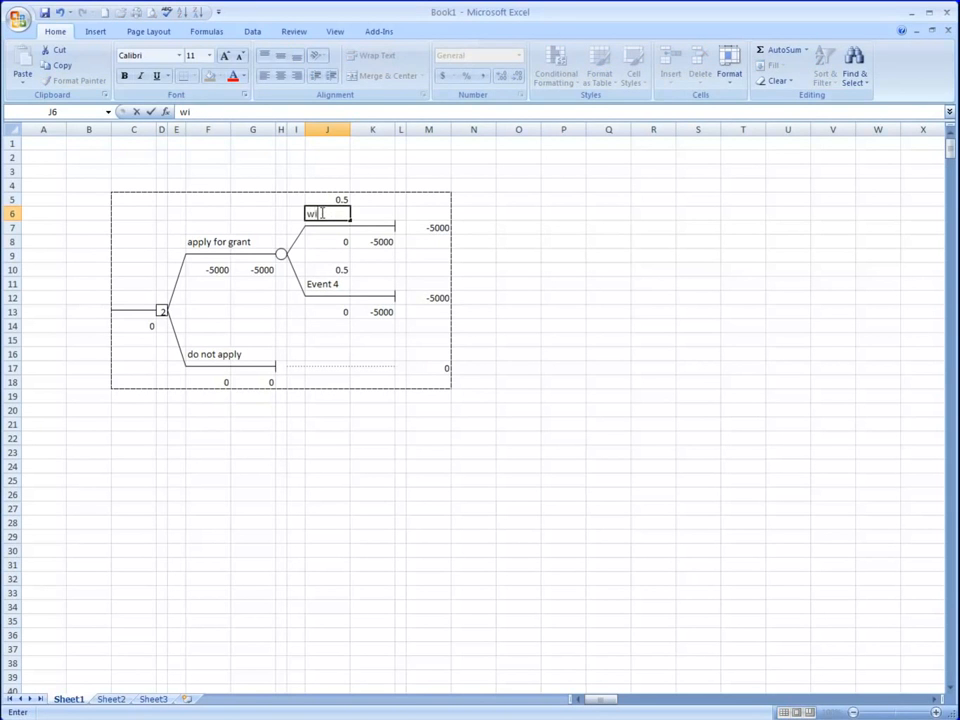
pyautogui.write('nning the grant')
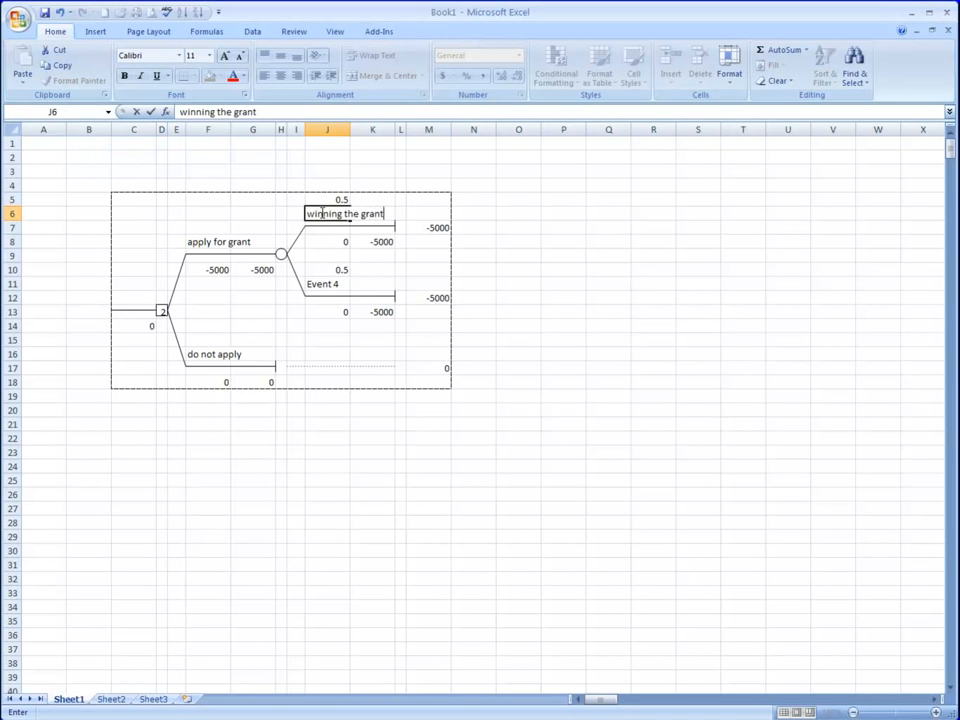
pyautogui.press('Return')
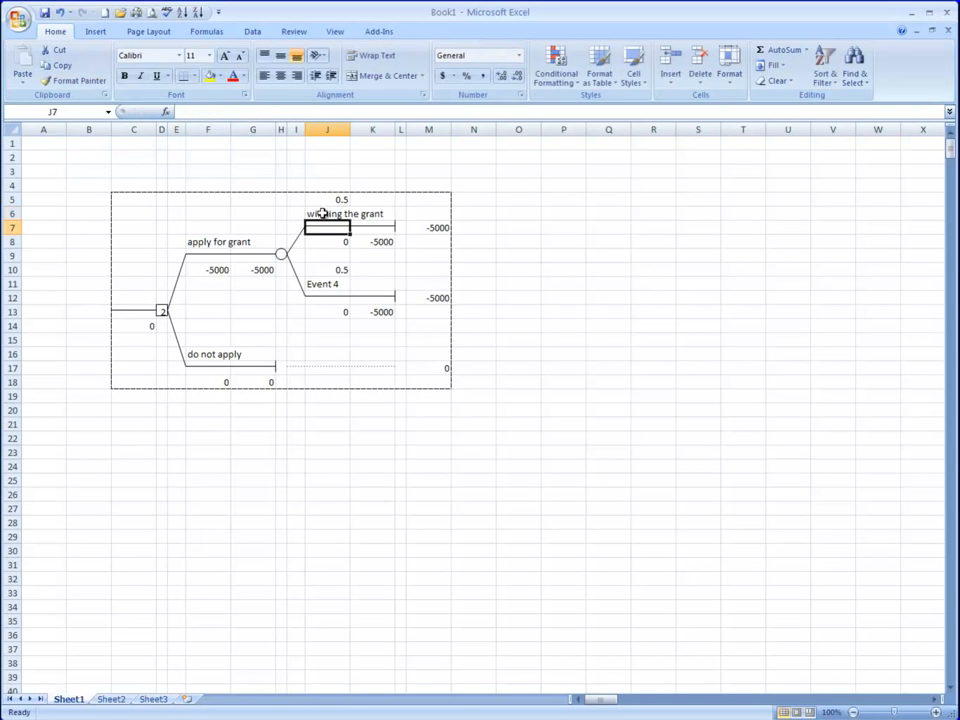
pyautogui.click(316, 285)
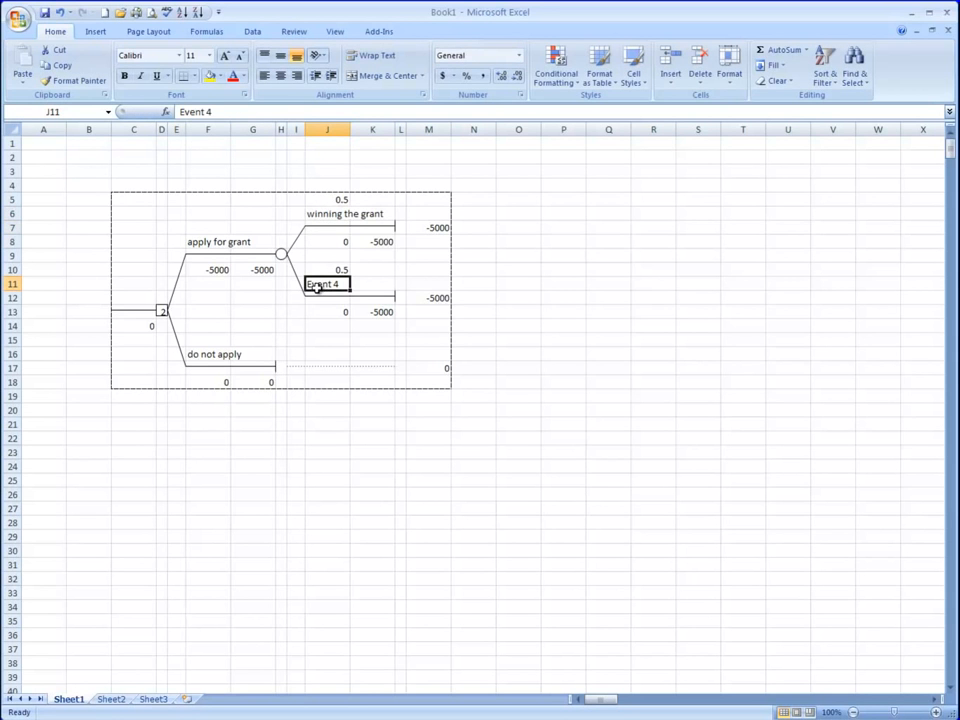
pyautogui.write('do not win')
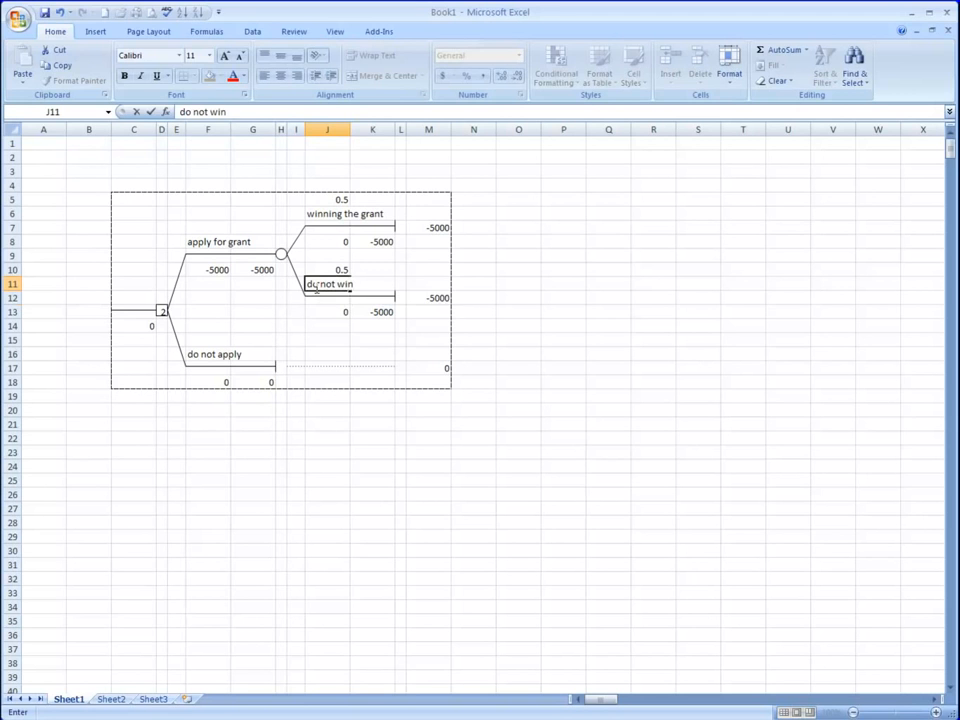
pyautogui.press('Return')
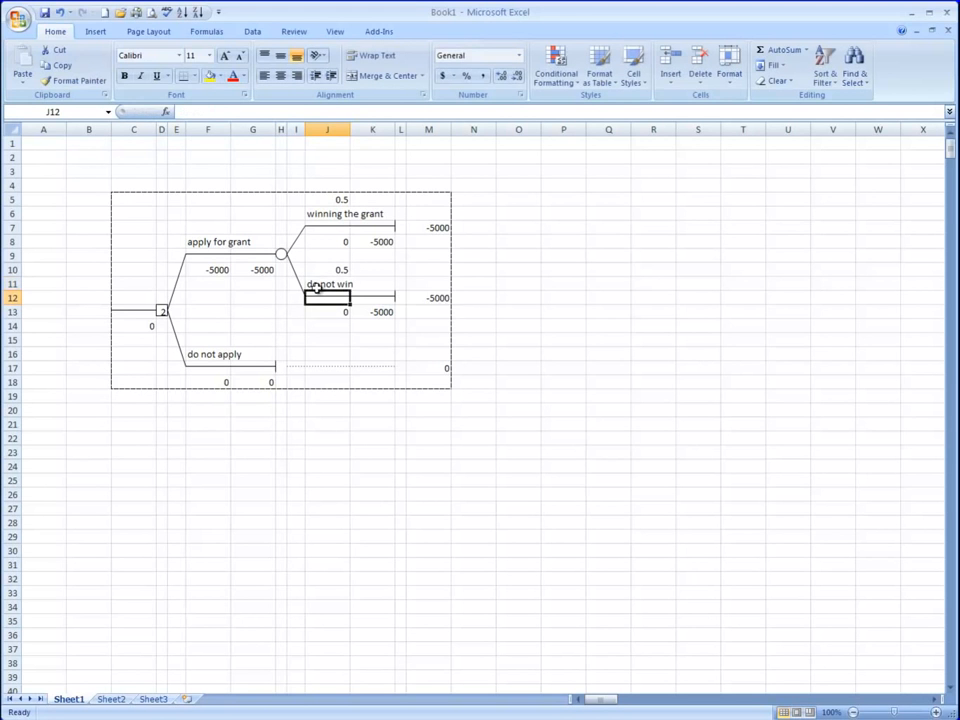
# Step: Enter 85,000 as the cash flow of the "winning the grant" branch
pyautogui.click(325, 200)
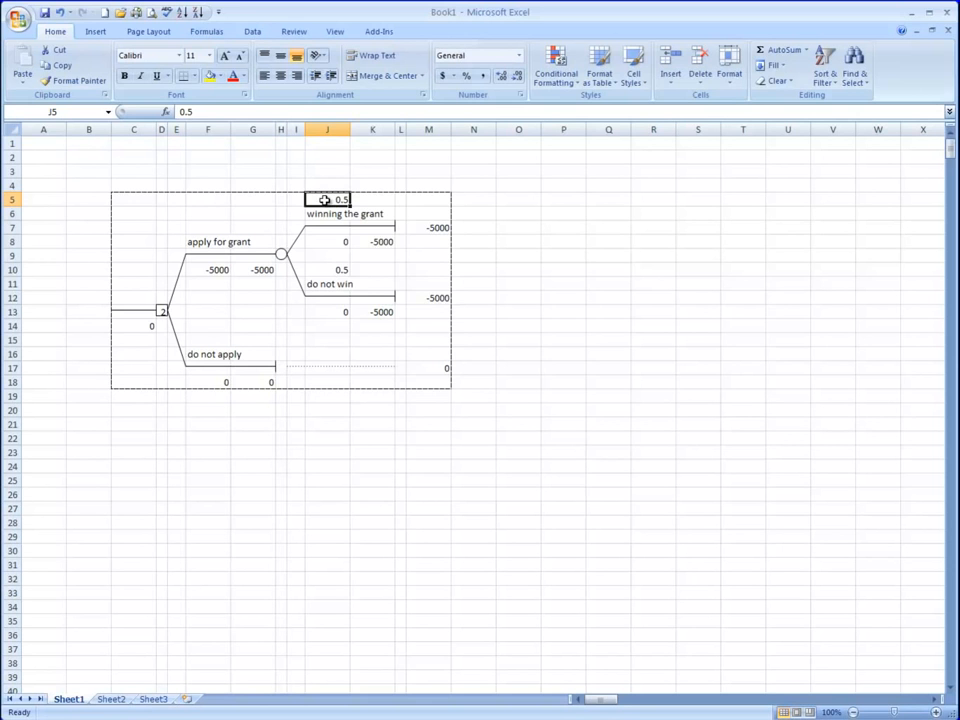
pyautogui.click(327, 242)
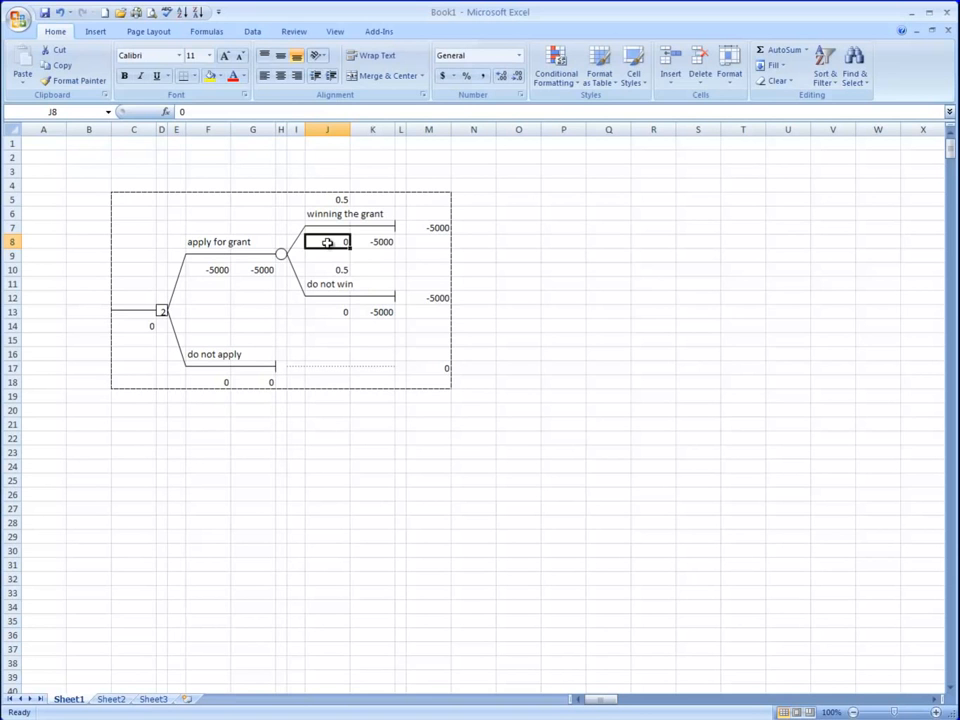
pyautogui.write('85')
pyautogui.write(',000')
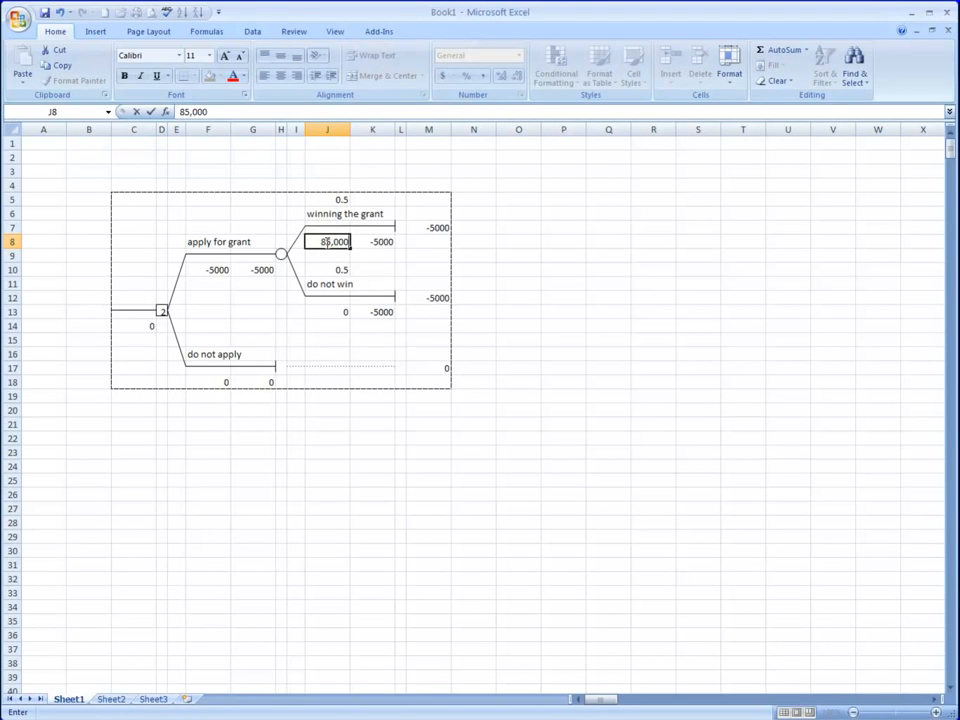
pyautogui.press('Return')
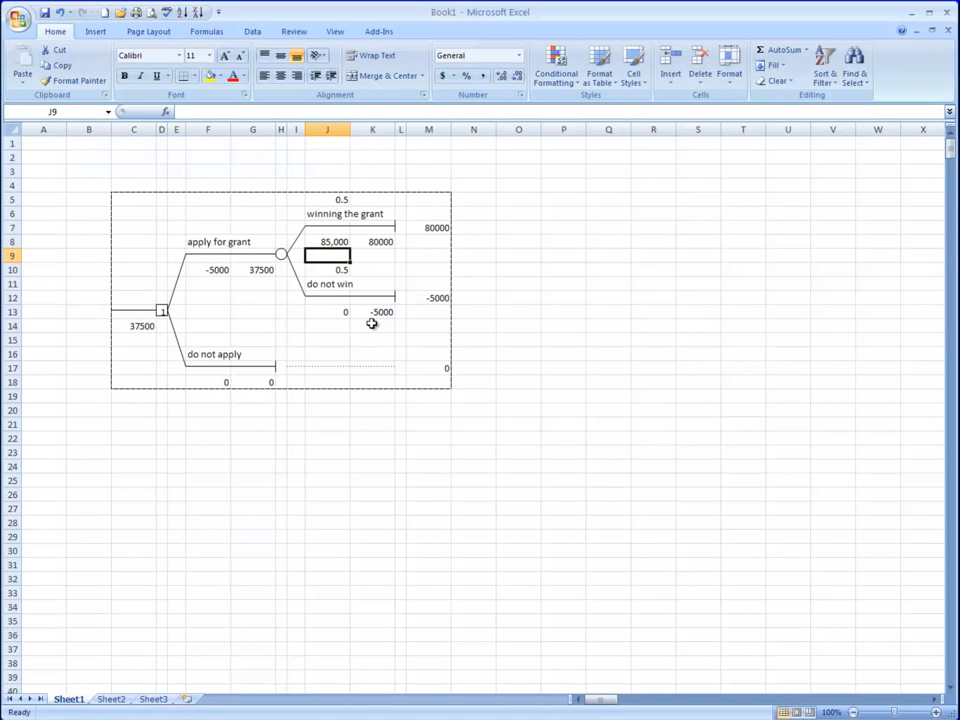
pyautogui.click(418, 300)
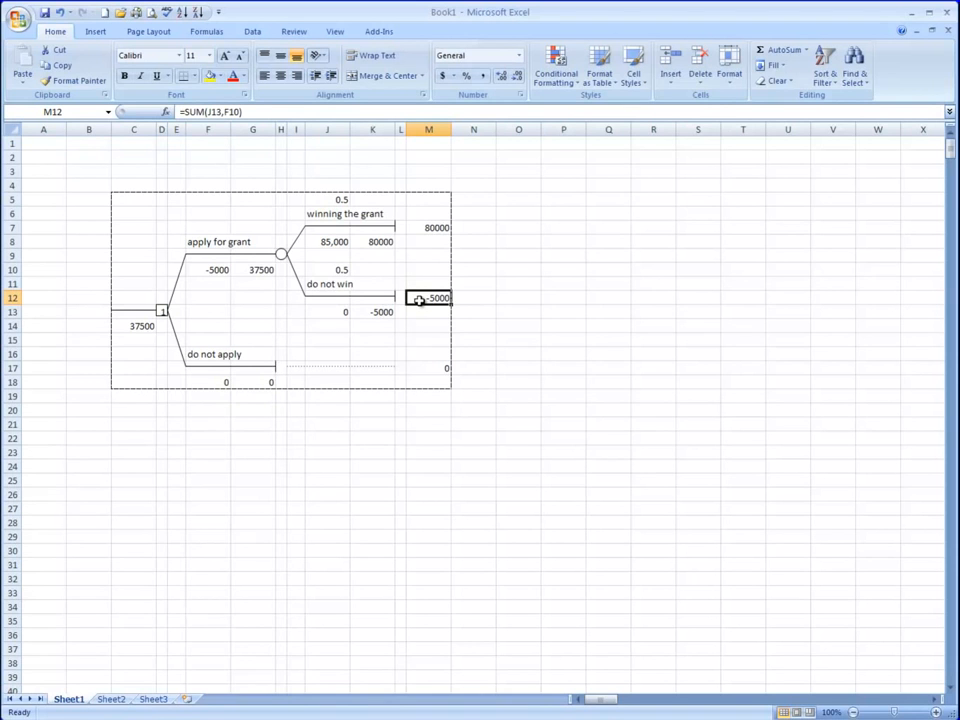
# Step: Change the terminal node of the "winning the grant" branch to a decision node with three branches
pyautogui.click(401, 227)
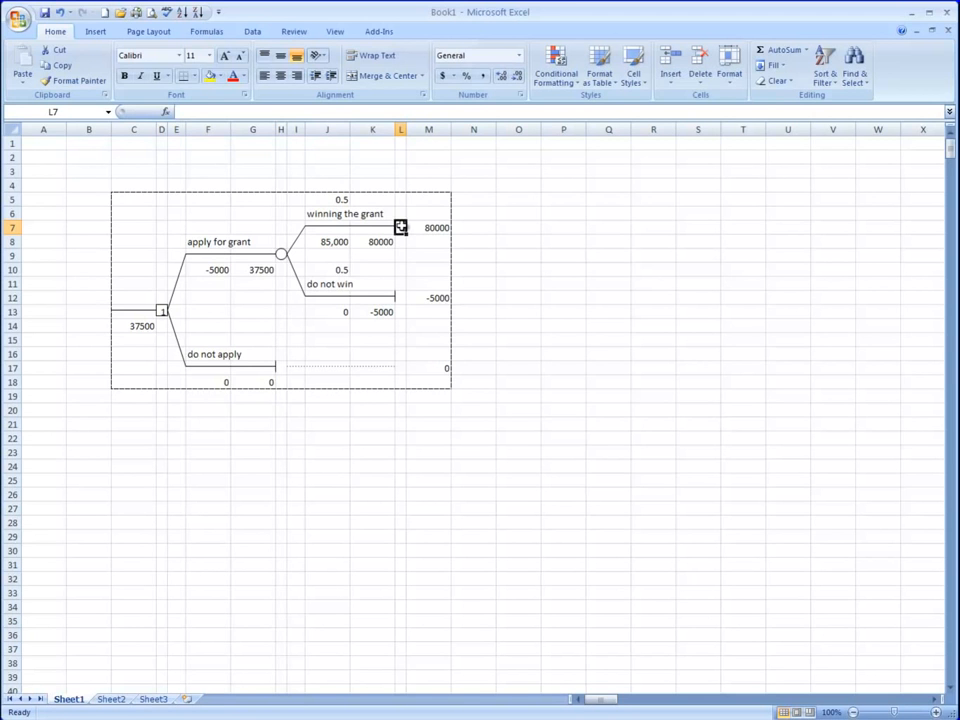
pyautogui.hotkey('ctrl', 'shift', 't')
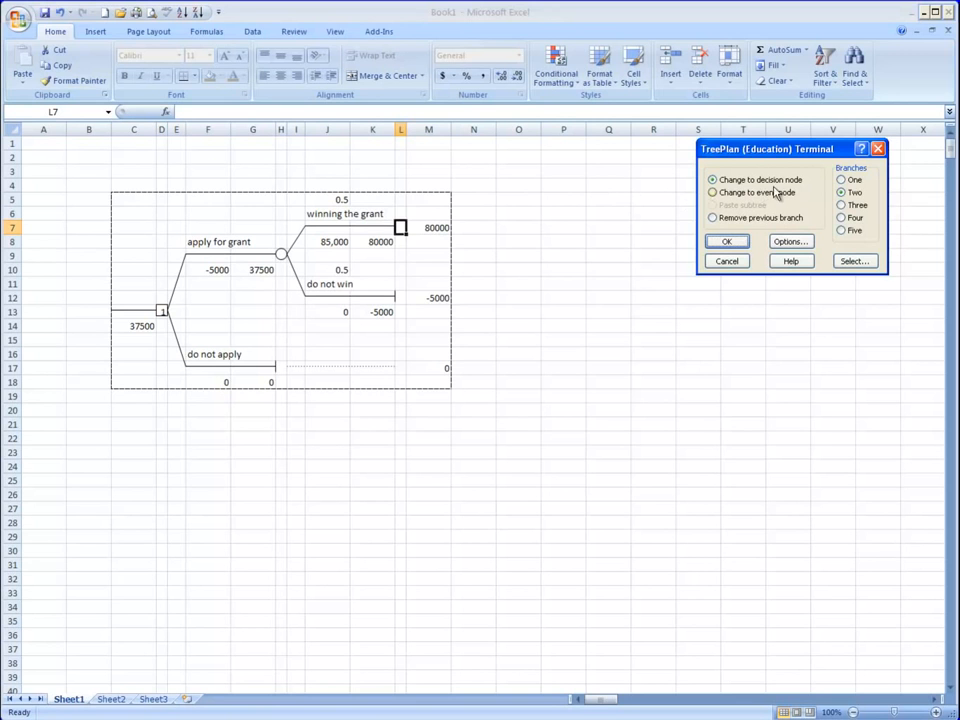
pyautogui.moveTo(761, 157); pyautogui.dragTo(649, 145)
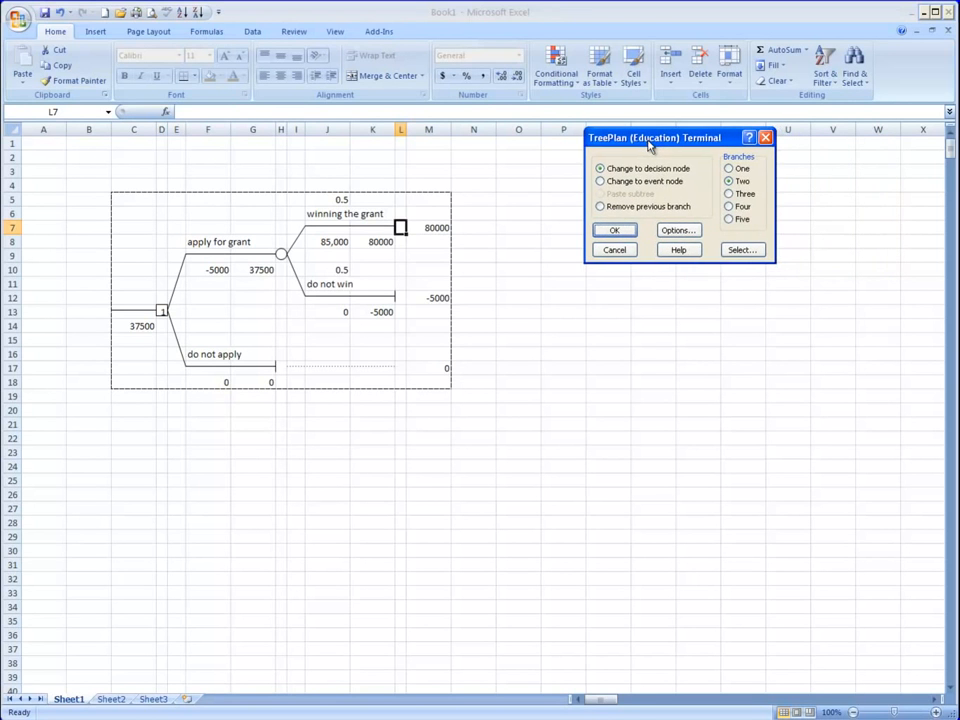
pyautogui.click(729, 194)
pyautogui.click(616, 230)
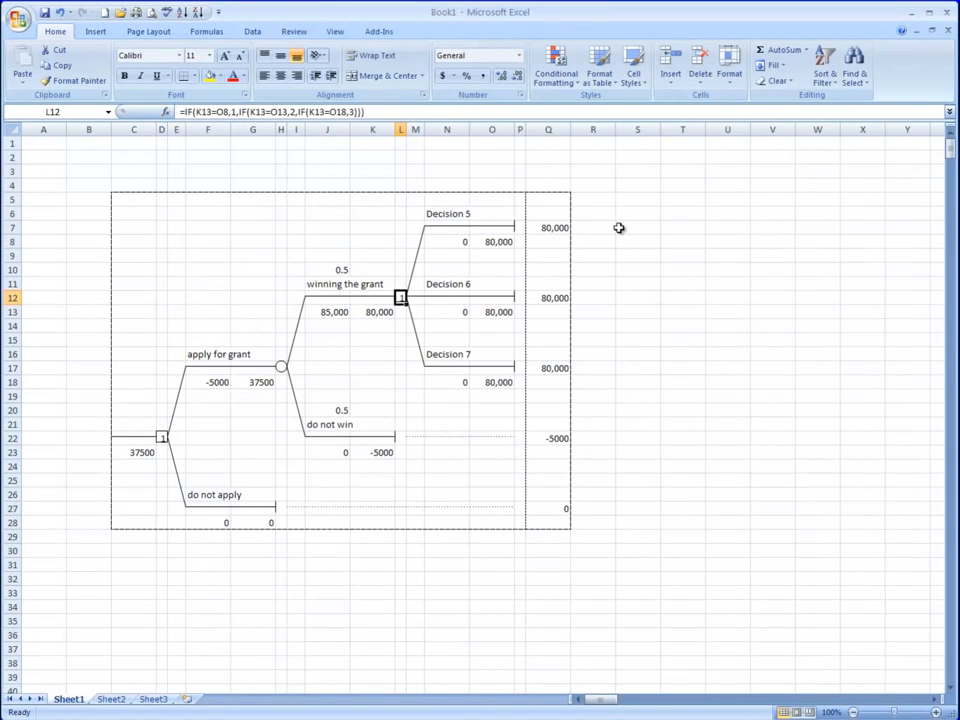
# Step: Rename the Decision 5 branch "Microwave" and set its cash flow to -4000
pyautogui.click(462, 214)
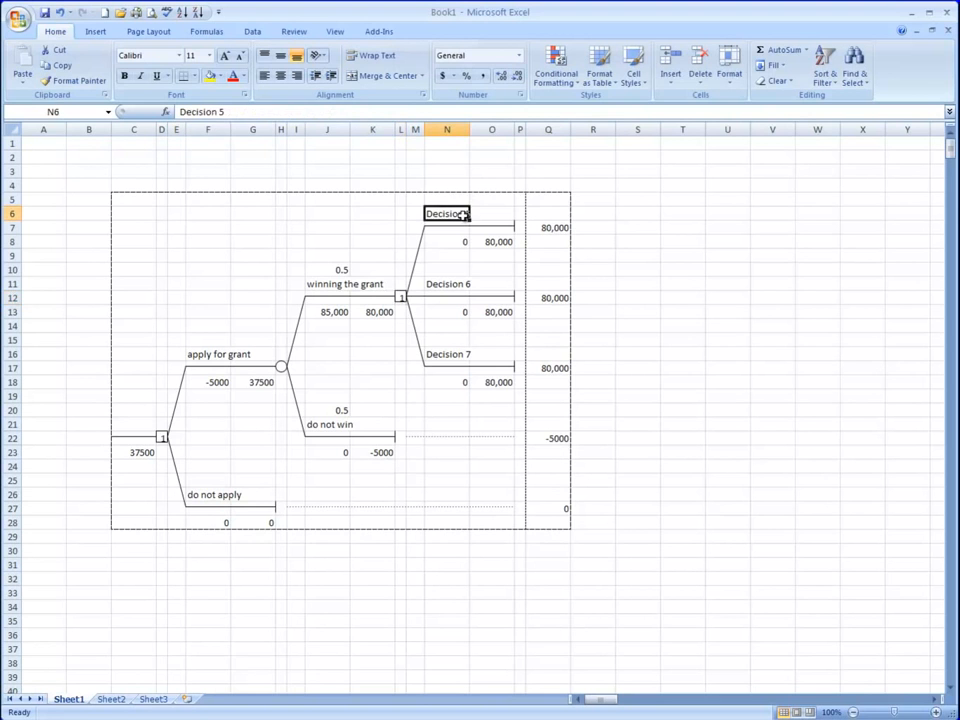
pyautogui.write('M')
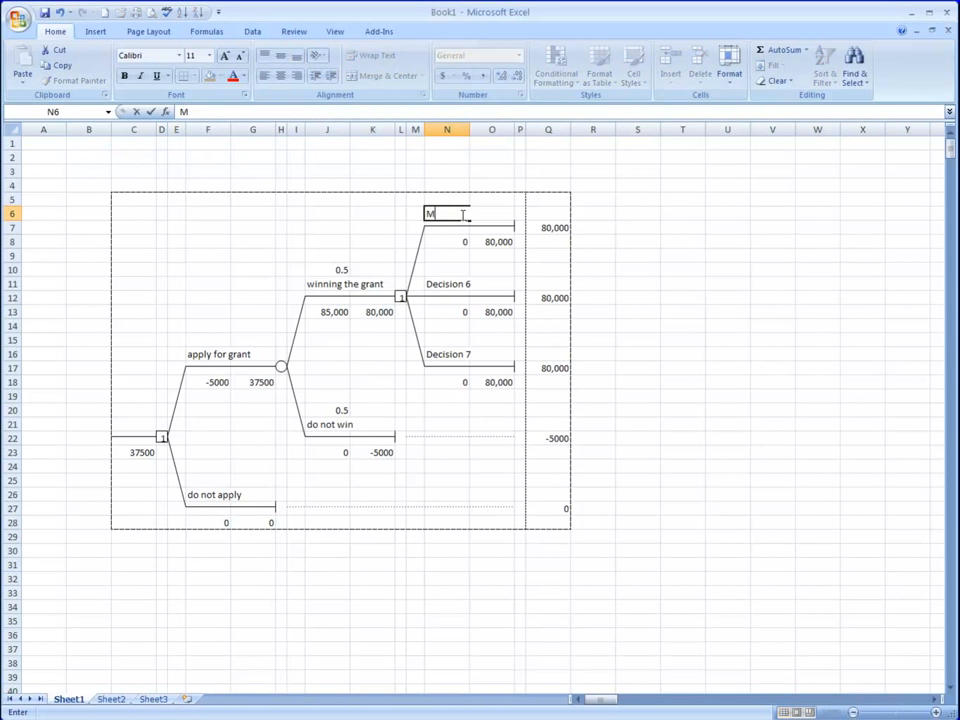
pyautogui.write('icrowave')
pyautogui.click(433, 242)
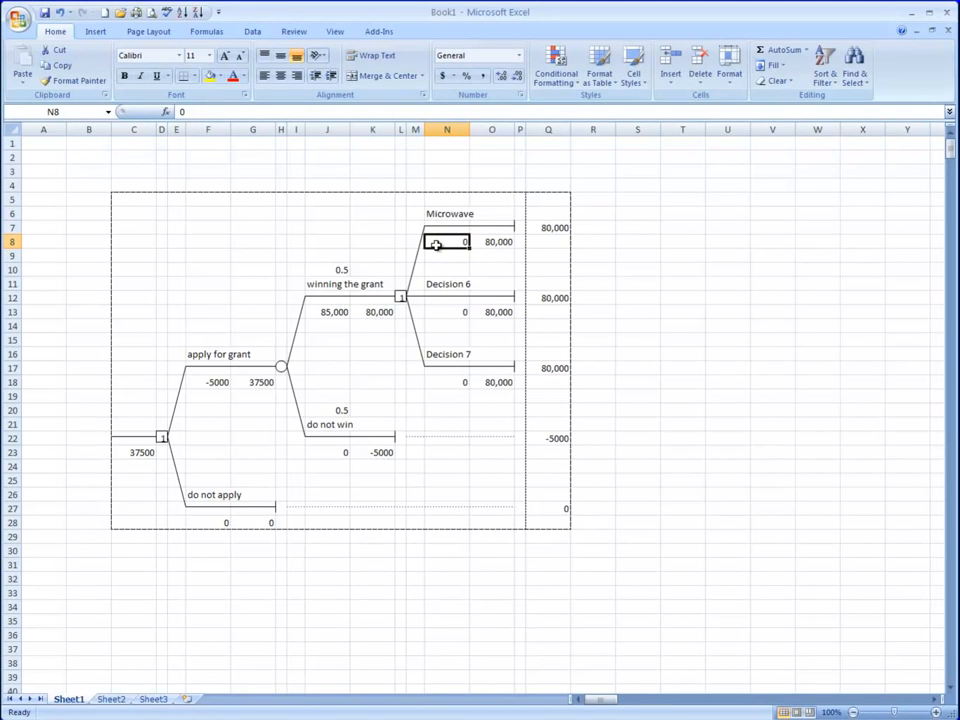
pyautogui.write('-4000')
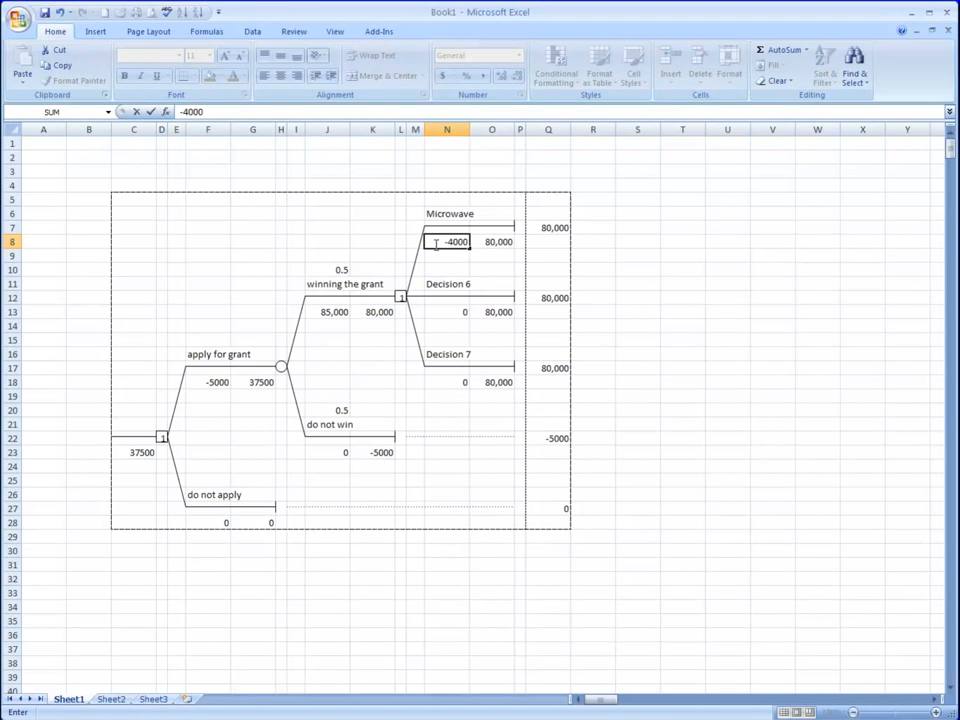
pyautogui.press('Return')
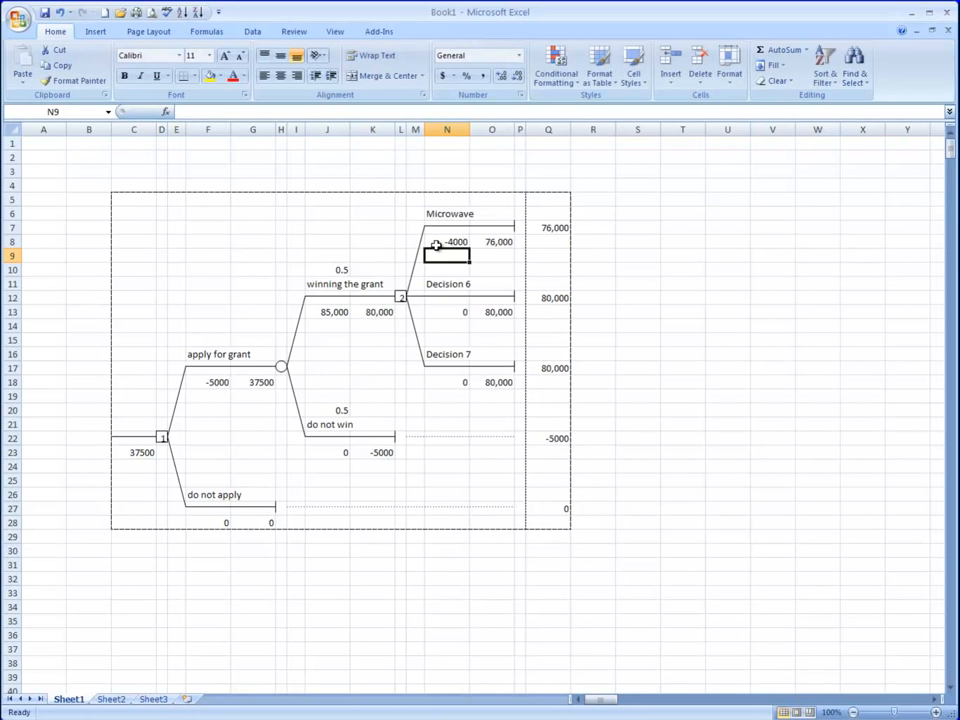
# Step: Rename the Decision 6 branch "Cellular" and set its cash flow to -5000
pyautogui.click(451, 285)
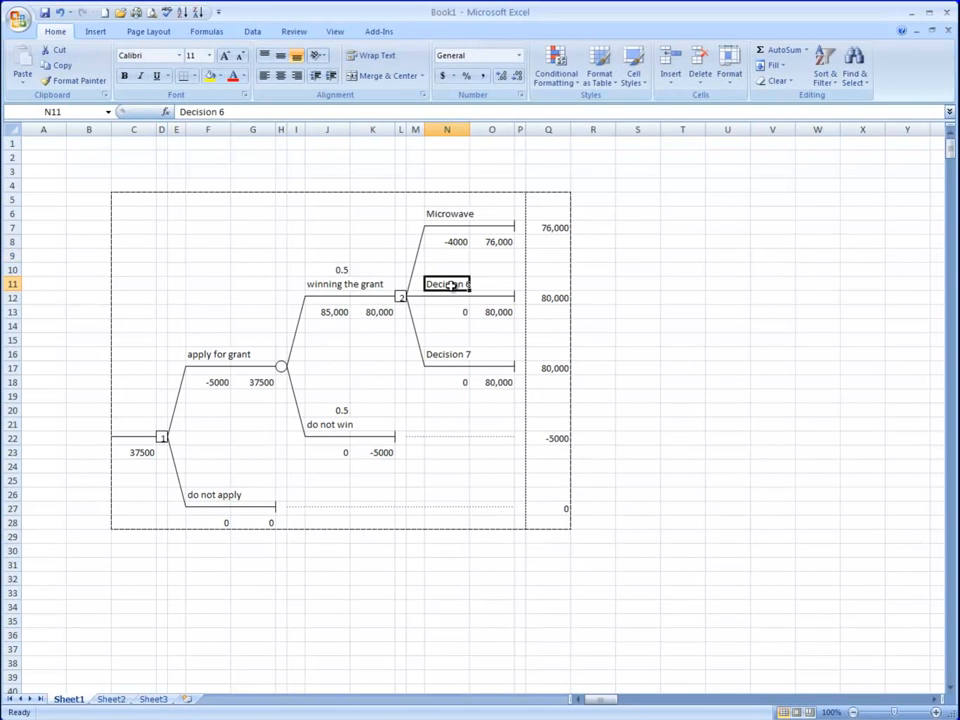
pyautogui.write('Ce')
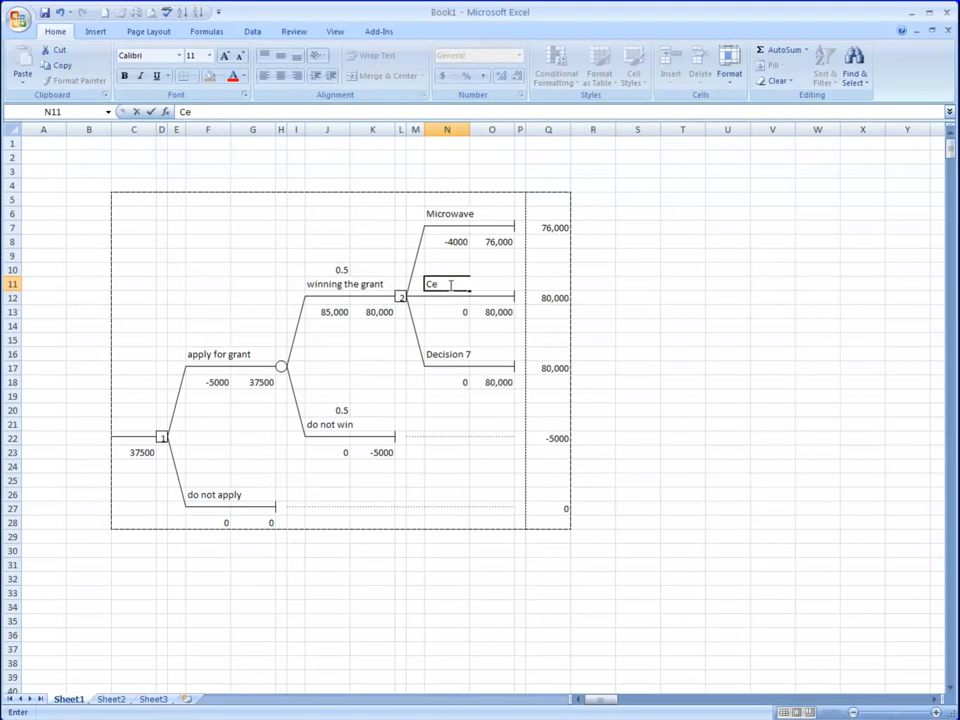
pyautogui.write('llular')
pyautogui.press('Return')
pyautogui.press('Return')
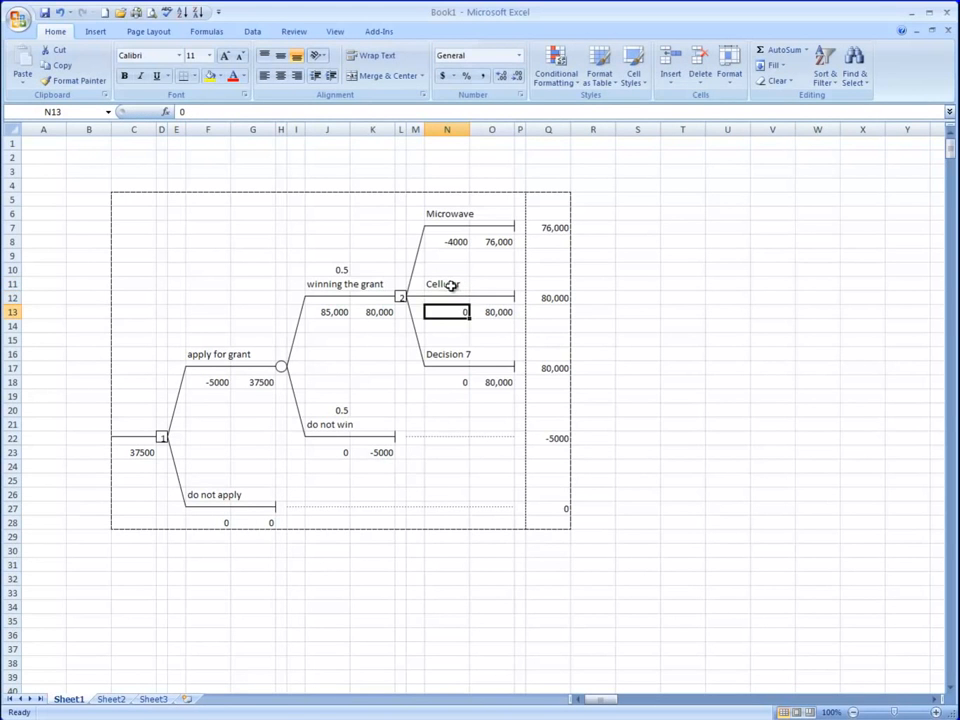
pyautogui.write('-5')
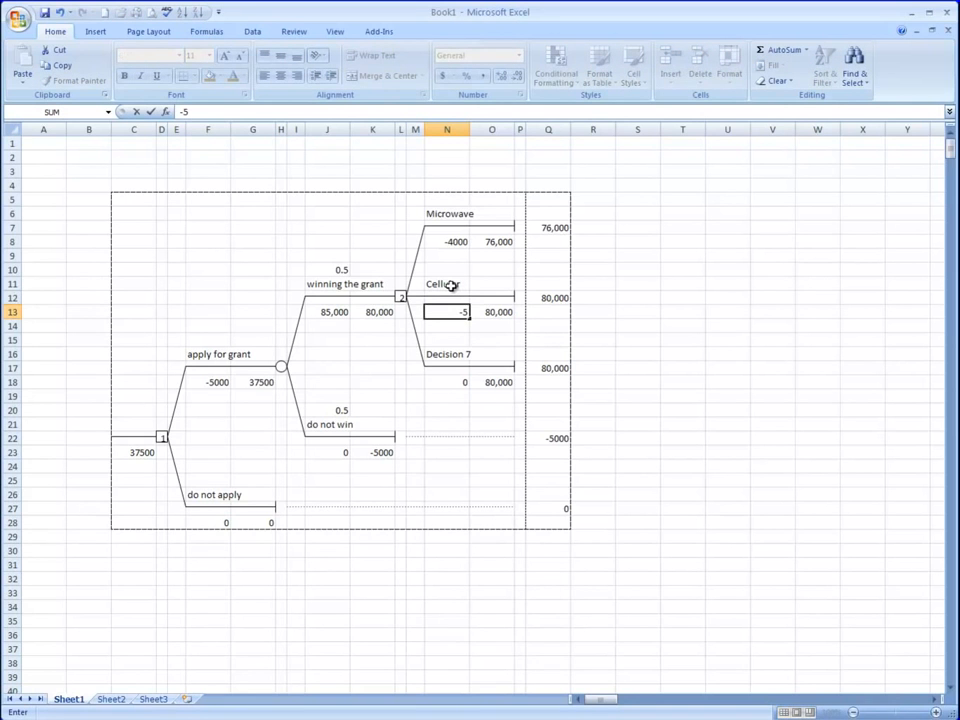
pyautogui.write('000')
pyautogui.press('Return')
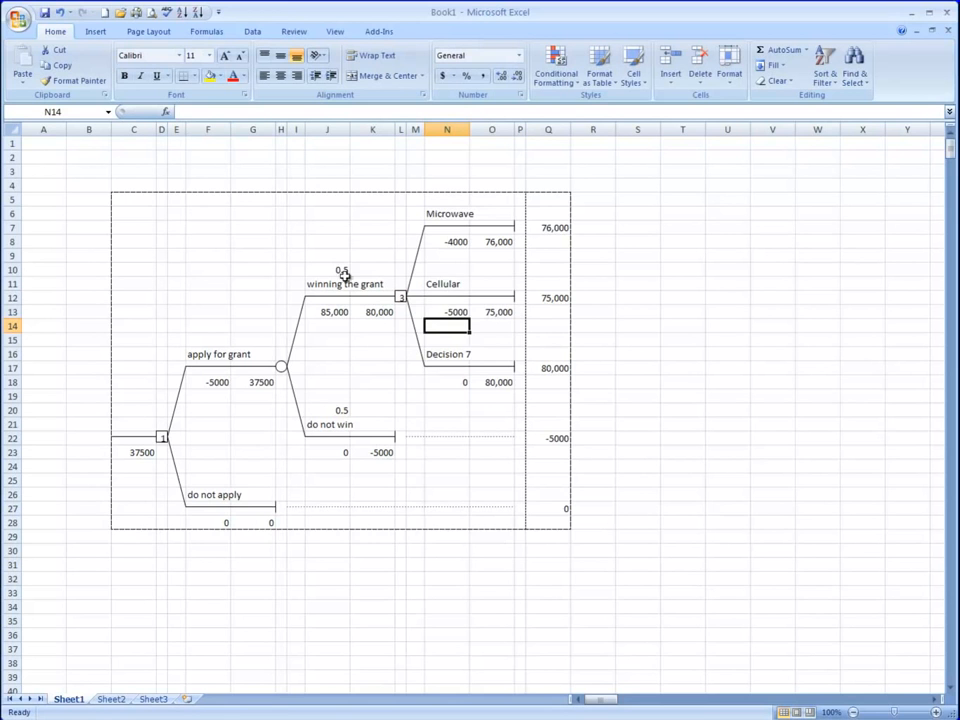
# Step: Rename the Decision 7 branch "Infrared" and set its cash flow to -4000
pyautogui.click(456, 355)
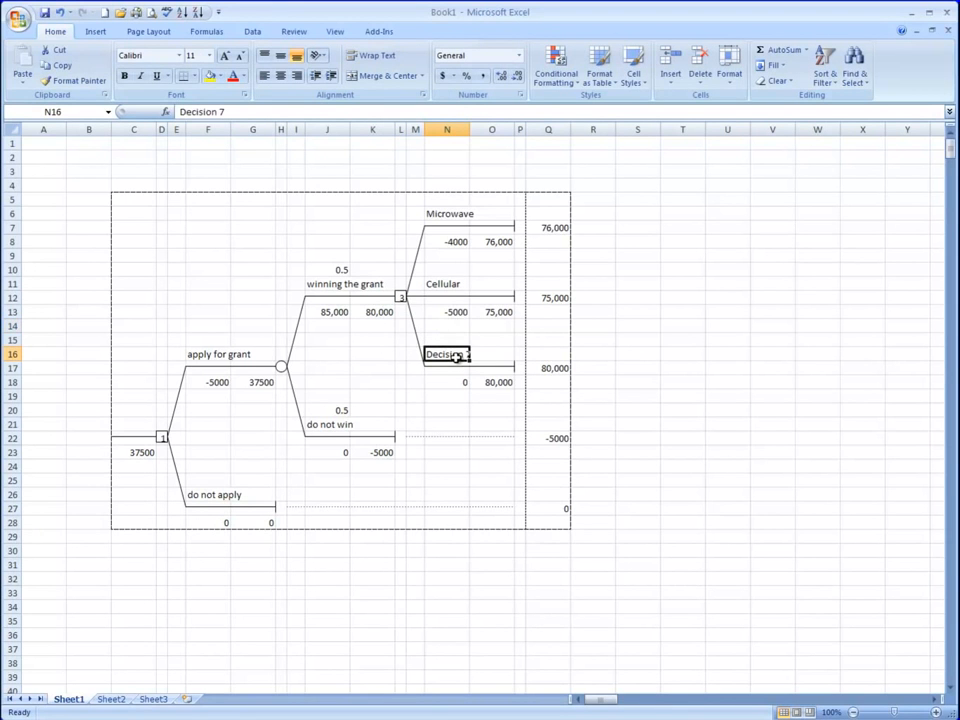
pyautogui.write('Infrared')
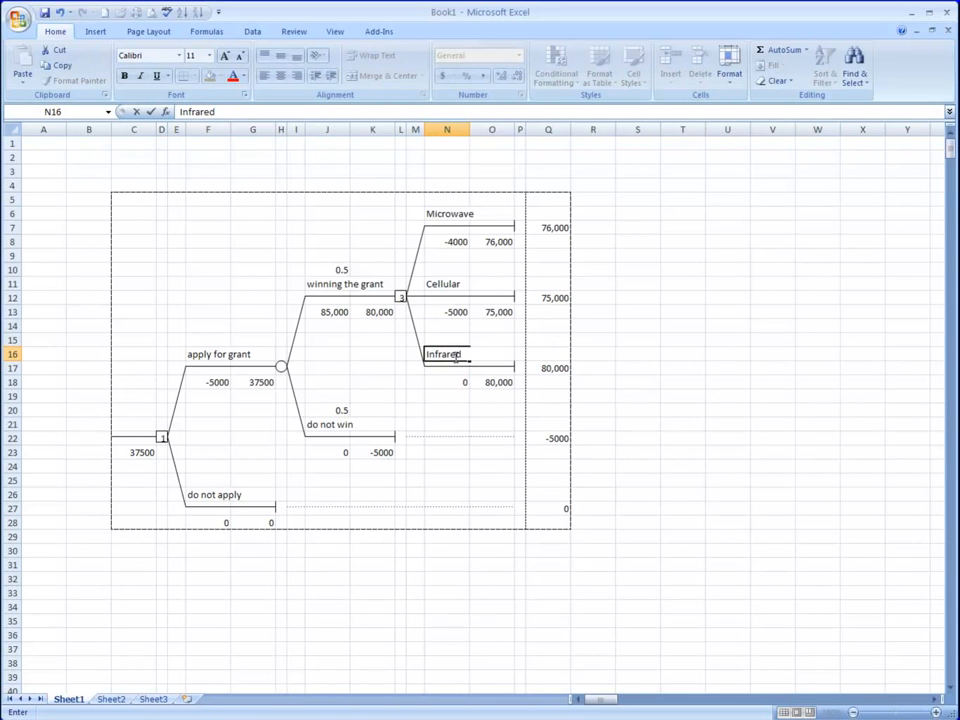
pyautogui.click(449, 382)
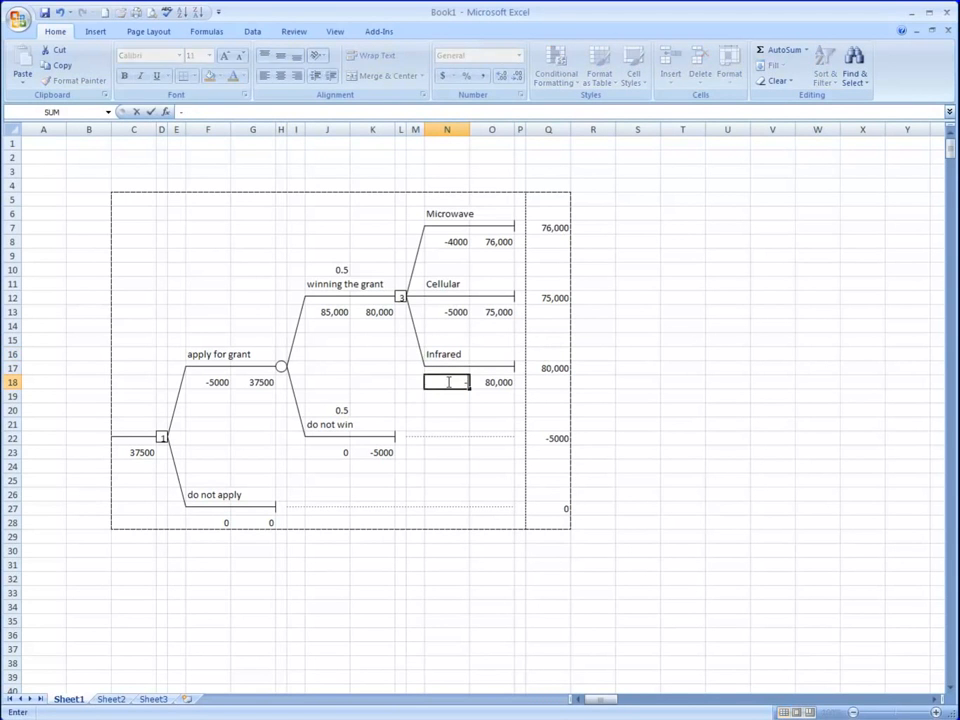
pyautogui.write('-4000')
pyautogui.press('Return')
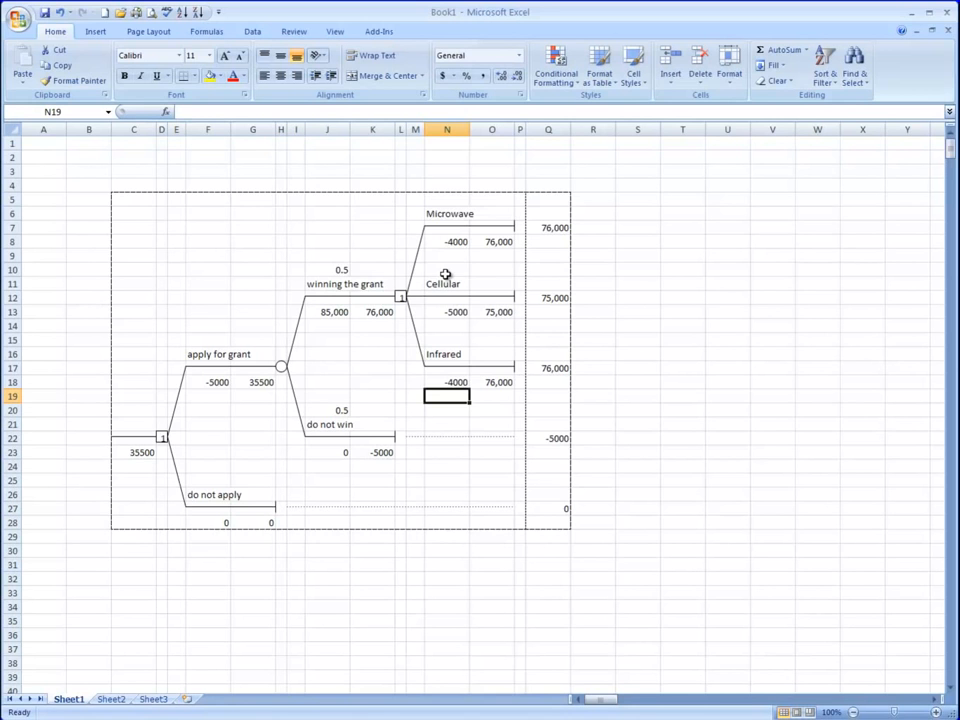
# Step: Change the terminal node of the Microwave branch to an event node with two branches
pyautogui.click(520, 227)
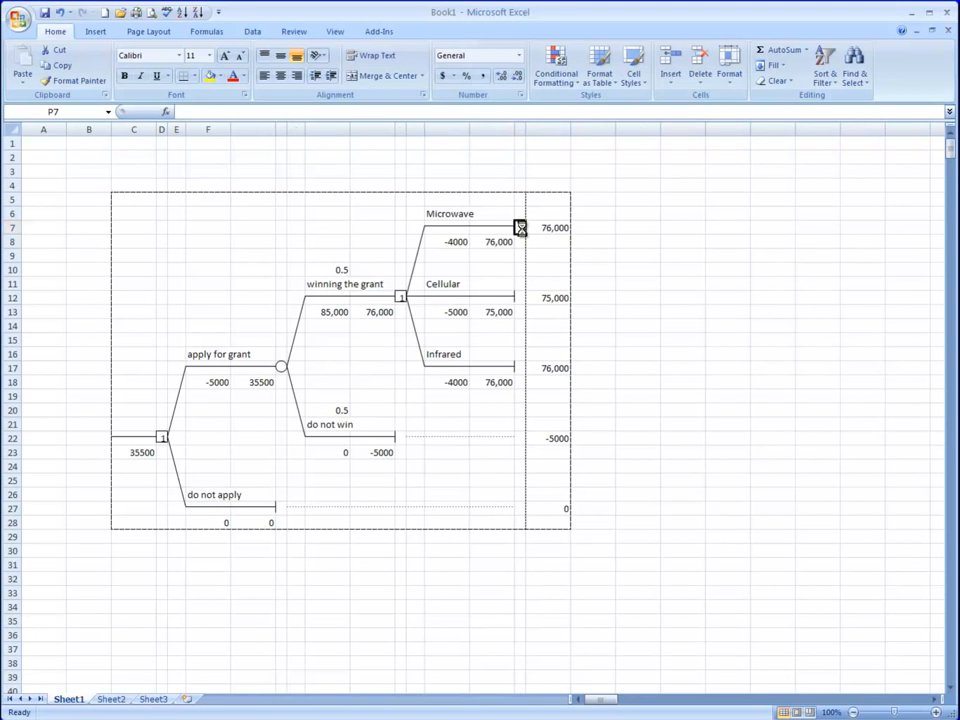
pyautogui.hotkey('ctrl', 'shift', 't')
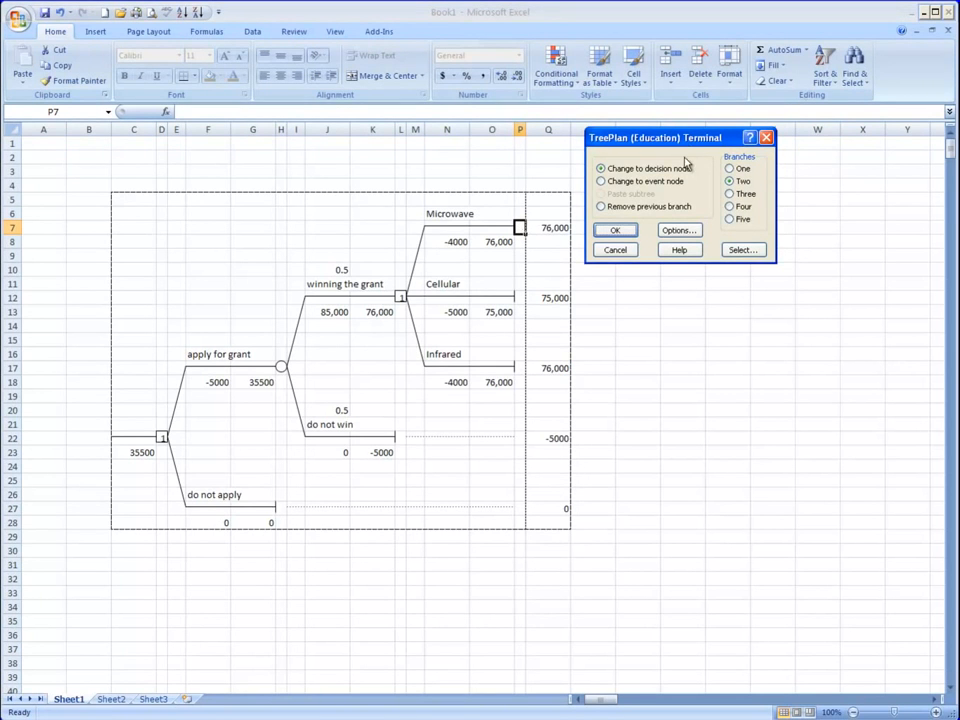
pyautogui.click(603, 183)
pyautogui.moveTo(638, 142); pyautogui.dragTo(638, 137)
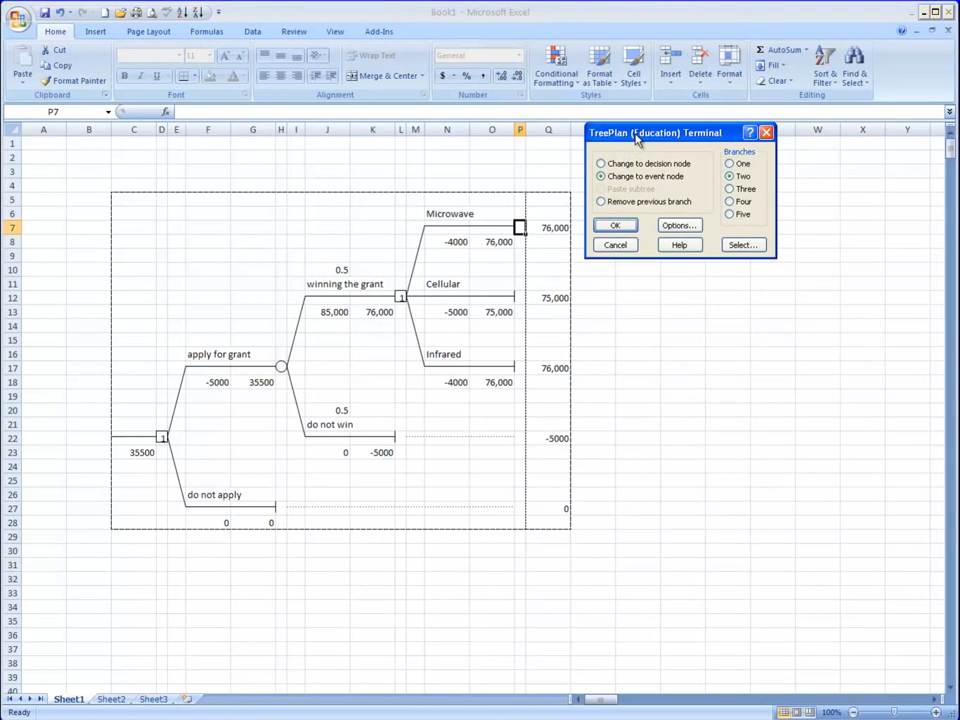
pyautogui.click(615, 226)
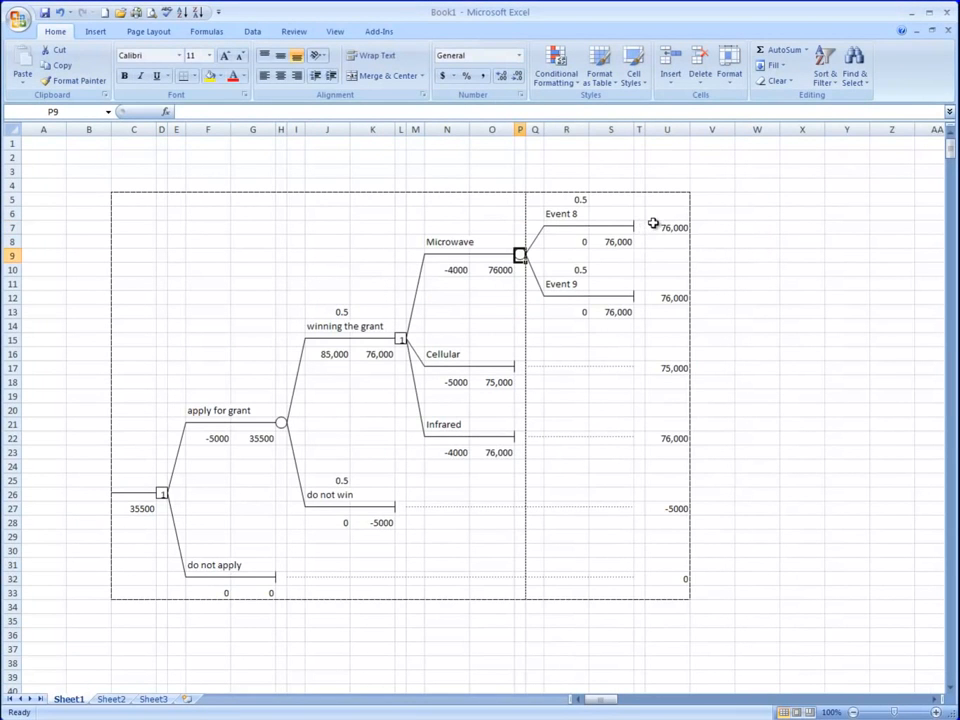
# Step: Label the two event branches after Microwave "best case" and "worst case"
pyautogui.click(566, 215)
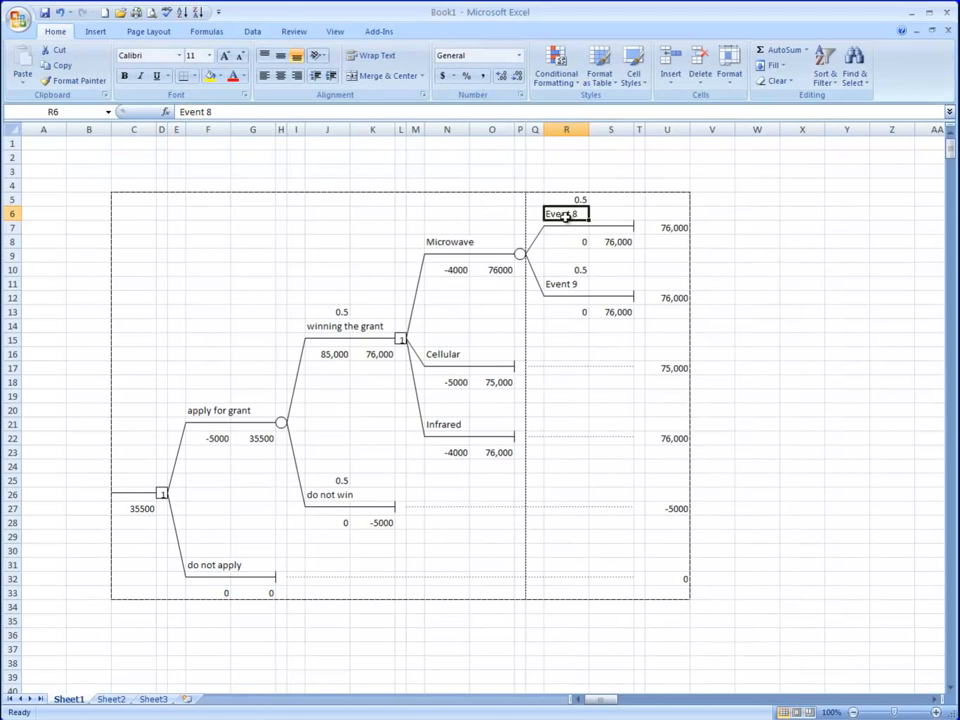
pyautogui.write('best case')
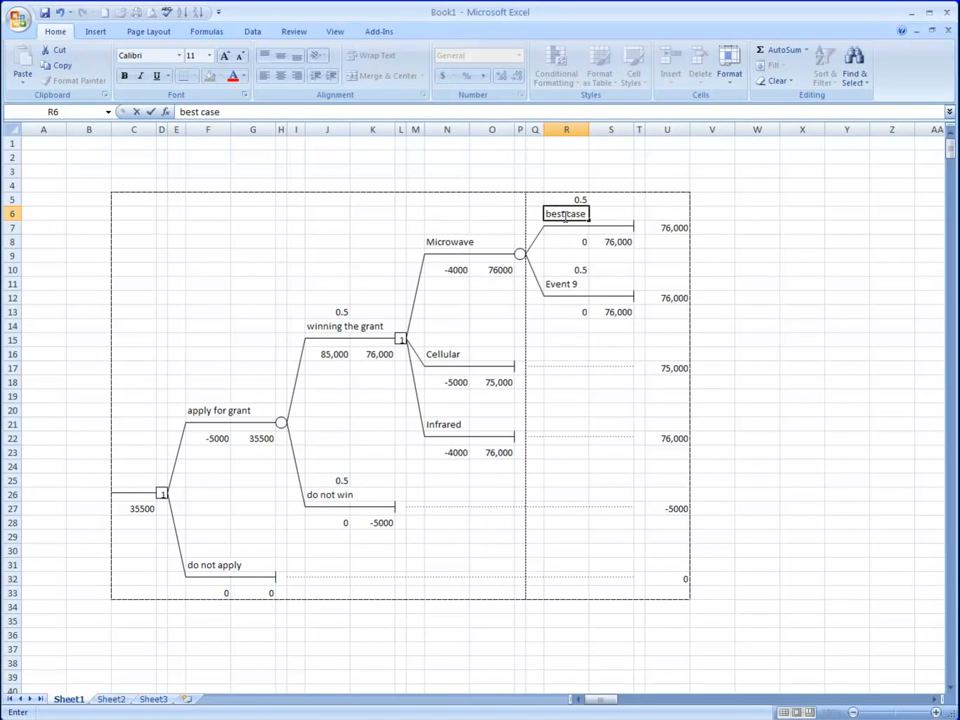
pyautogui.click(566, 285)
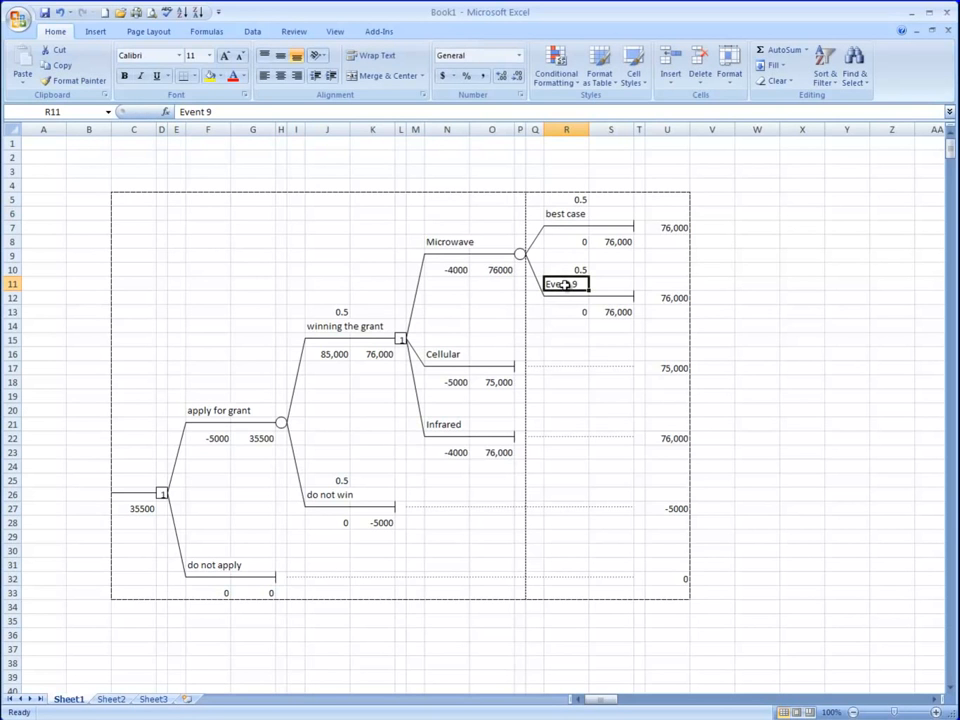
pyautogui.write('worst')
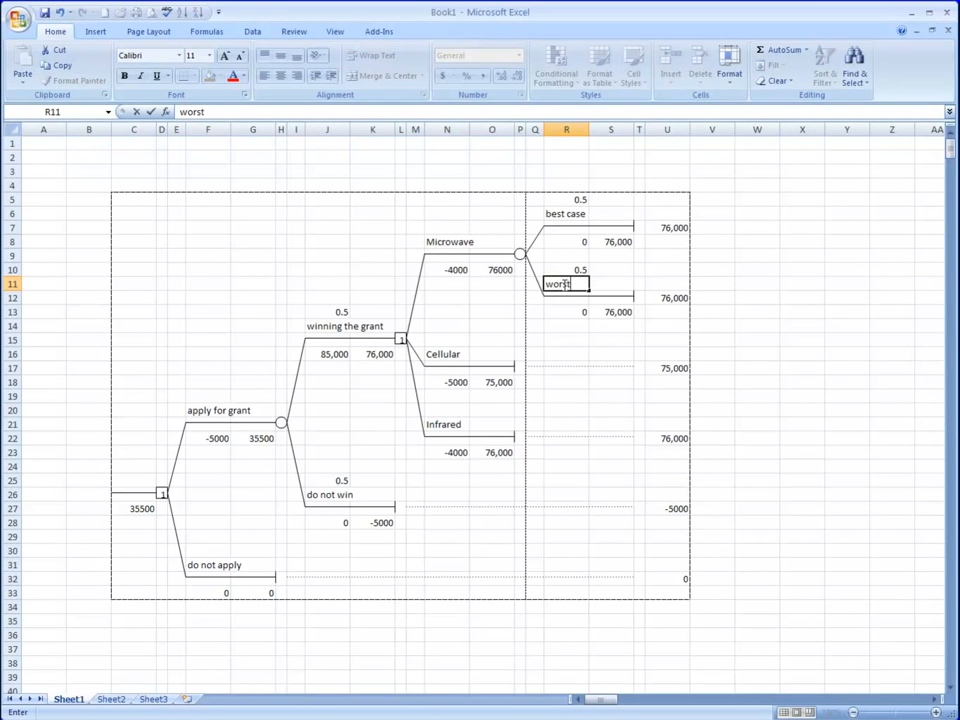
pyautogui.write(' case')
# Step: Set the probabilities of the Microwave outcomes to 0.4 for the best case and 0.6 for the worst case
pyautogui.click(566, 200)
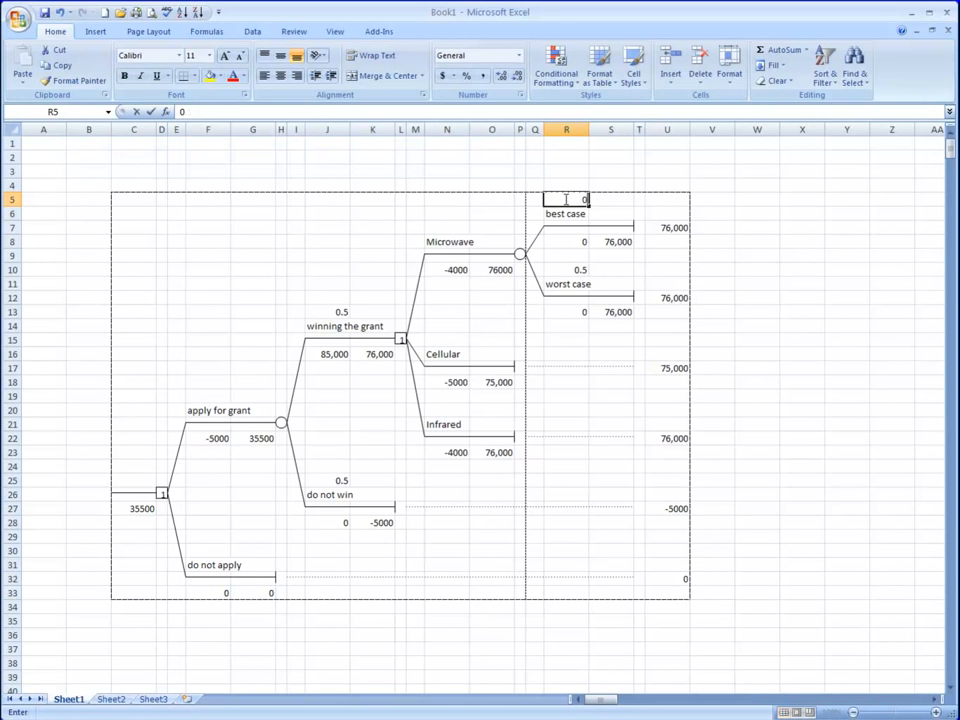
pyautogui.write('0.4')
pyautogui.press('Return')
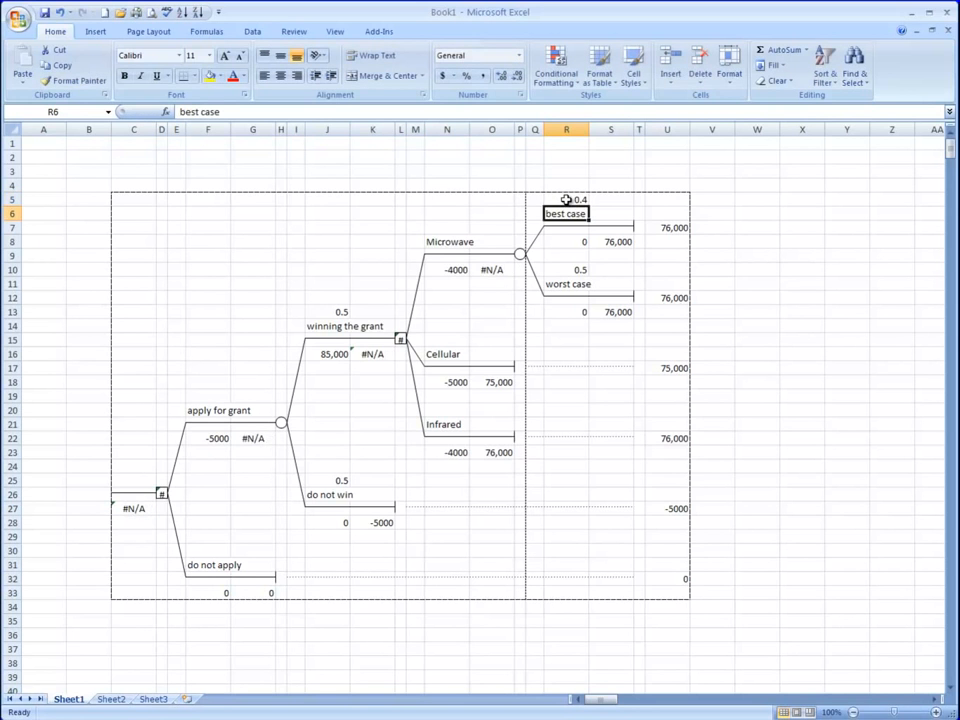
pyautogui.click(578, 271)
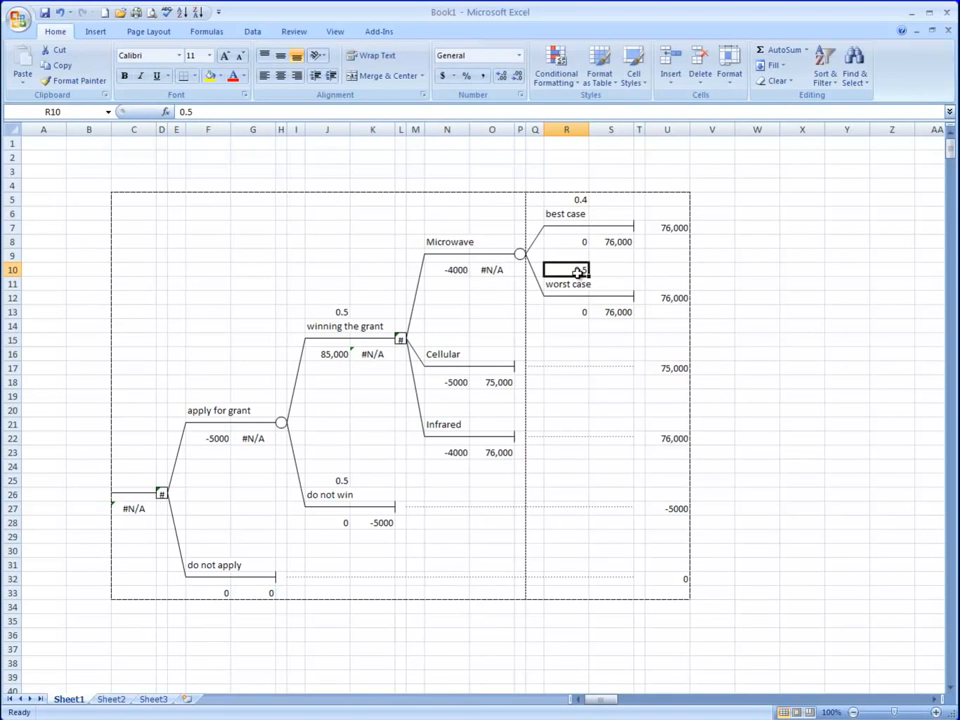
pyautogui.write('0.')
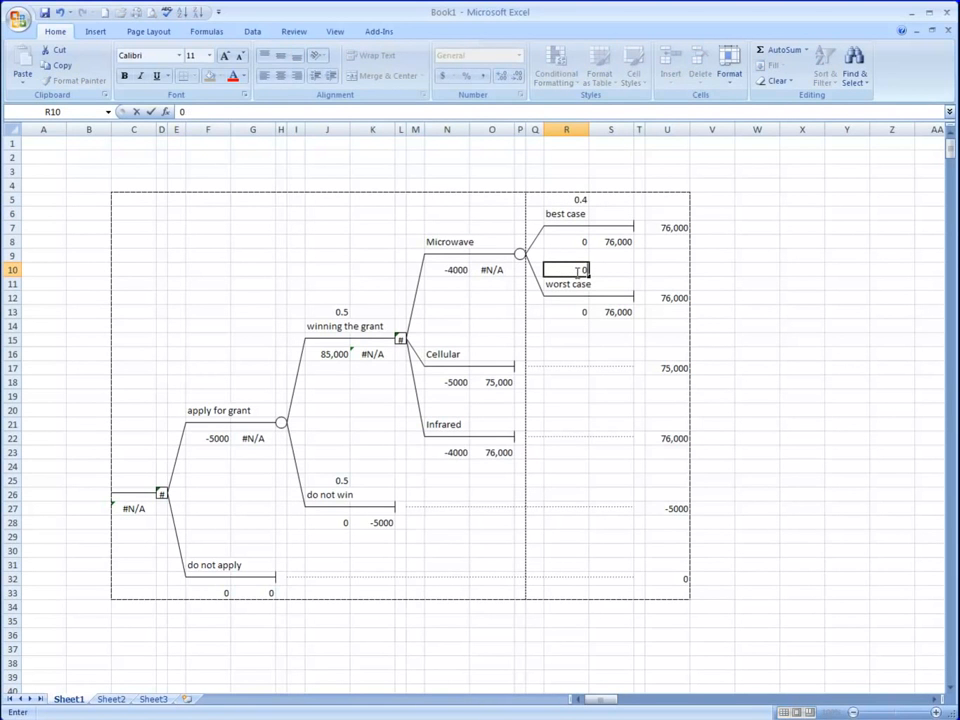
pyautogui.write('6')
pyautogui.press('Return')
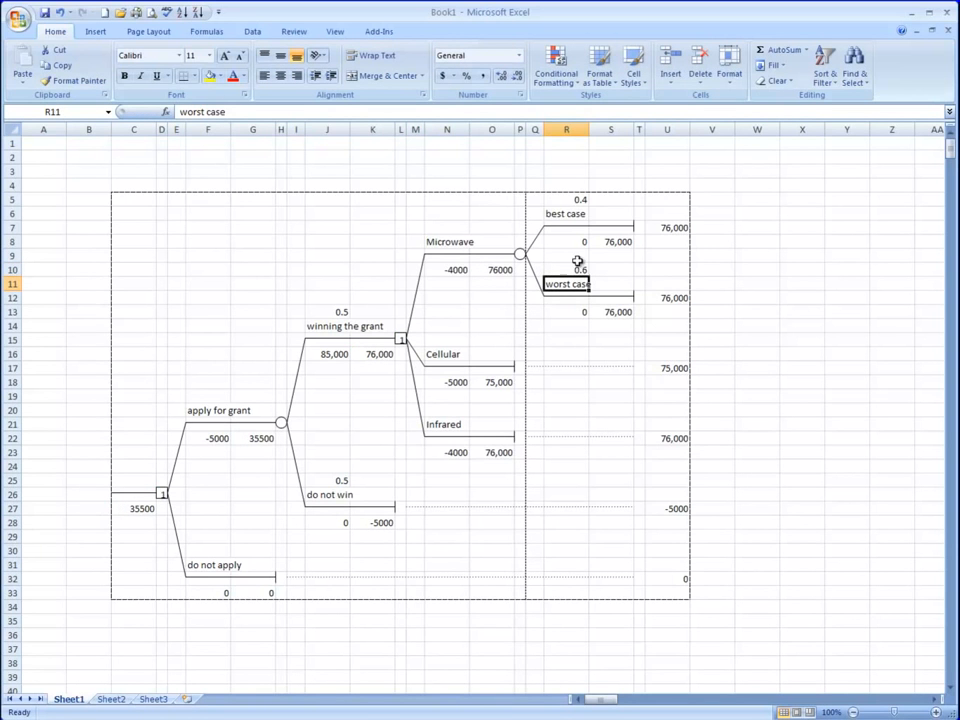
# Step: Enter the Microwave development costs as cash flows: -30000 for the best case and -60,000 for the worst case
pyautogui.click(568, 241)
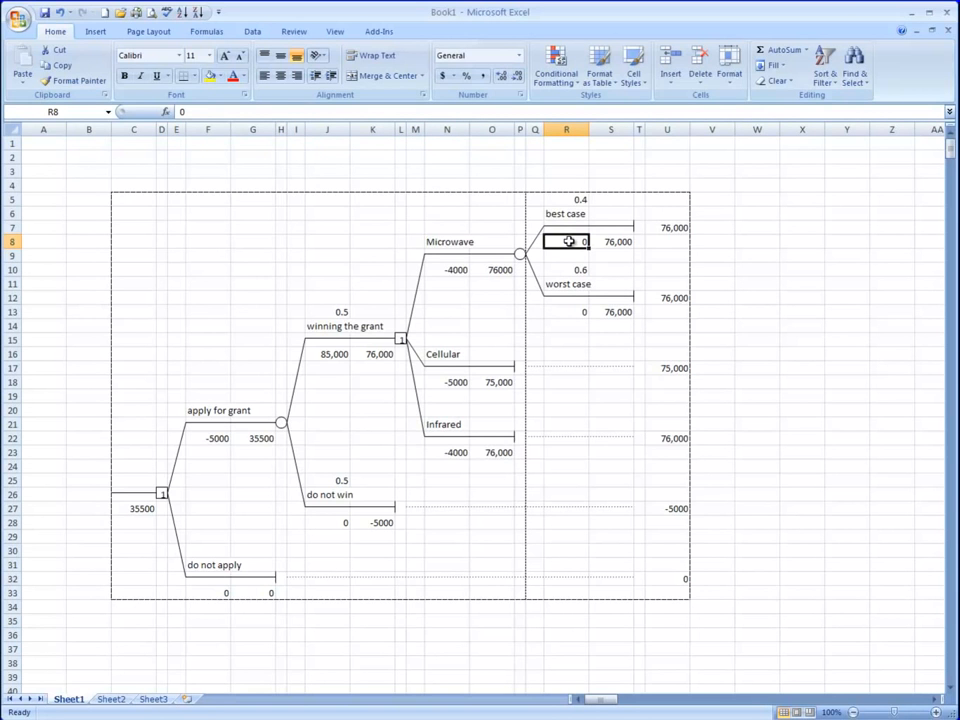
pyautogui.write('-300')
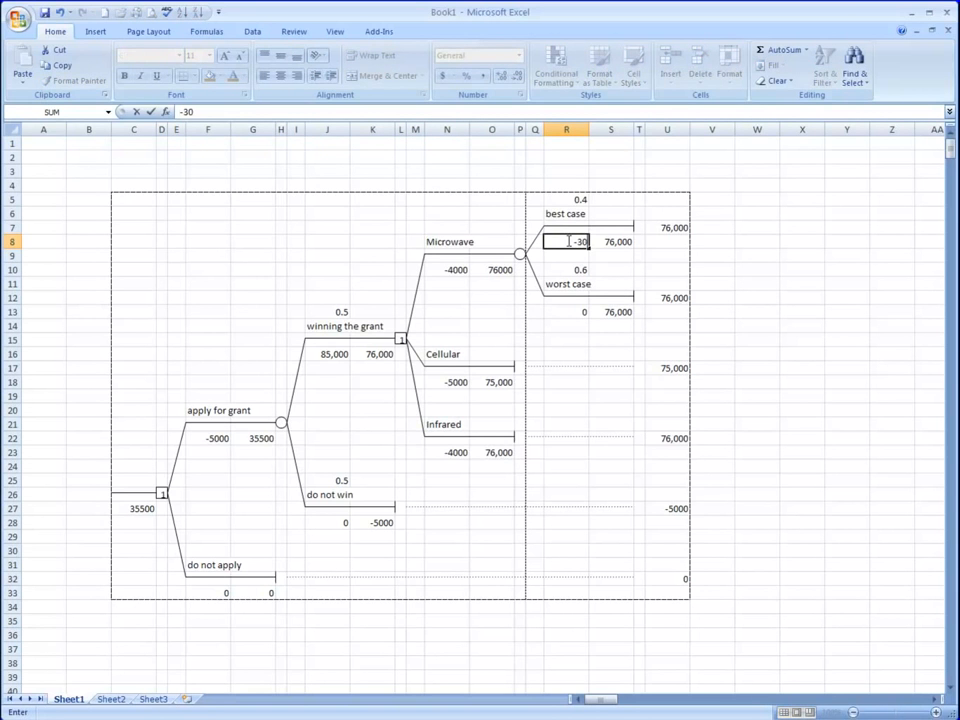
pyautogui.write('00')
pyautogui.press('Return')
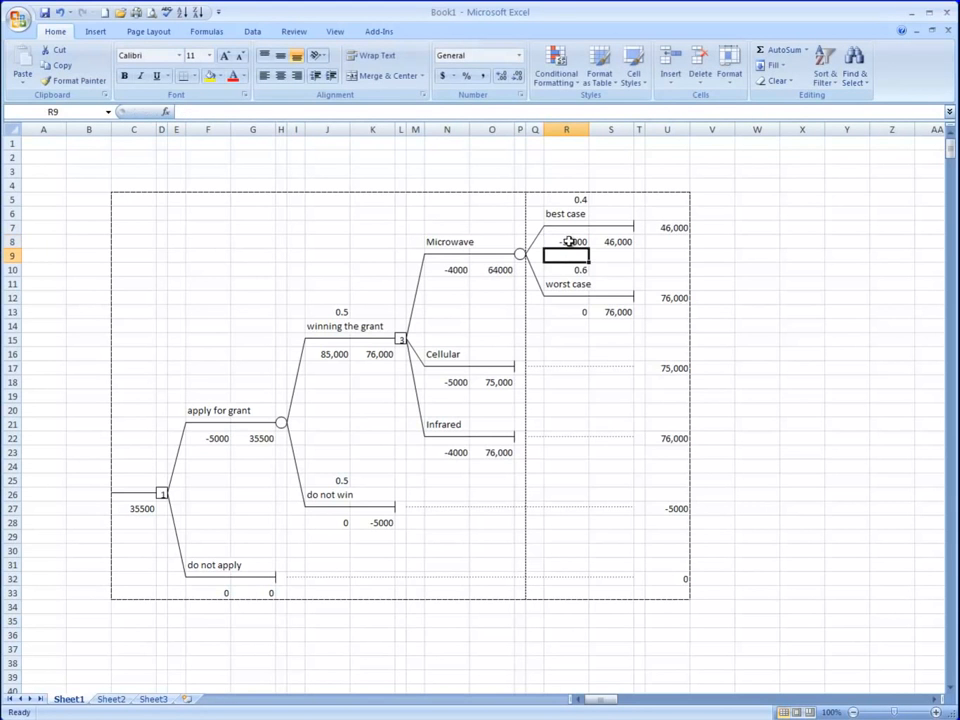
pyautogui.click(558, 312)
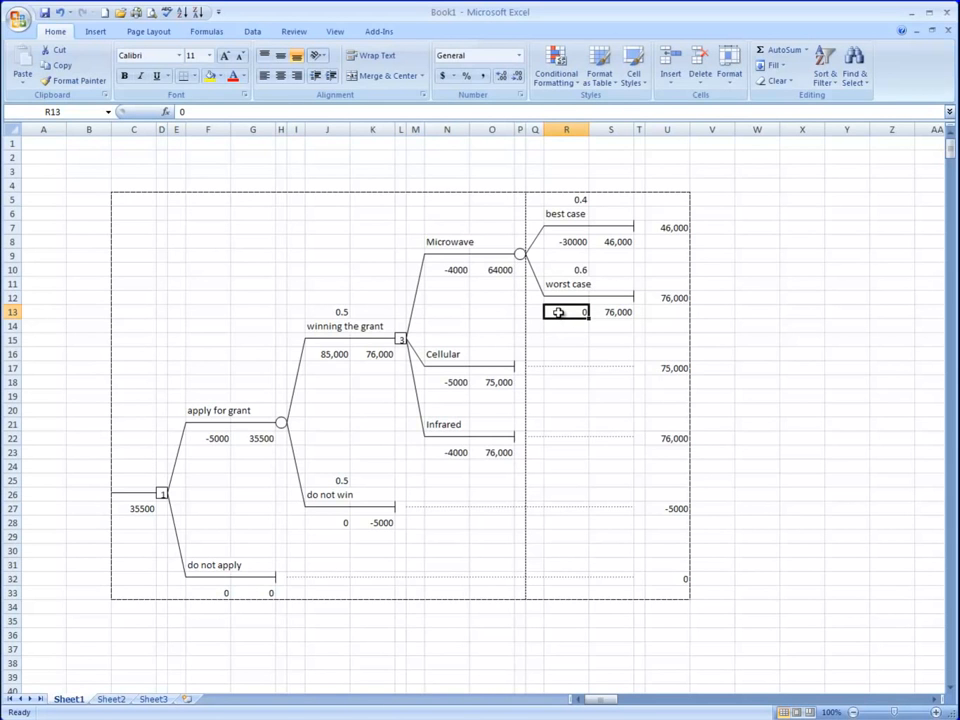
pyautogui.write('-60,')
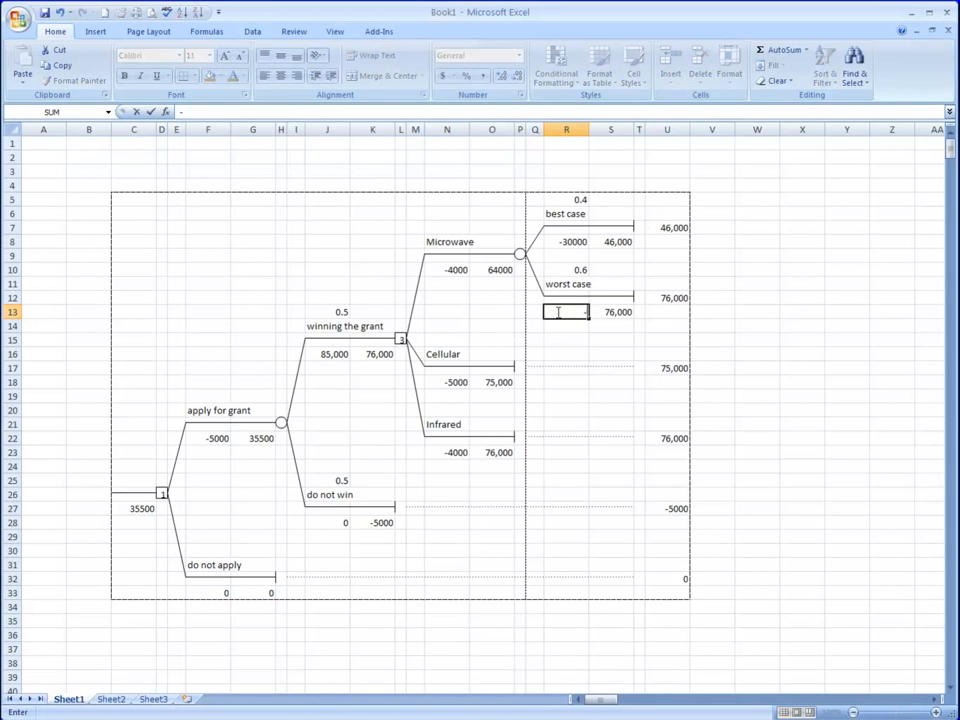
pyautogui.write('0')
pyautogui.press('Return')
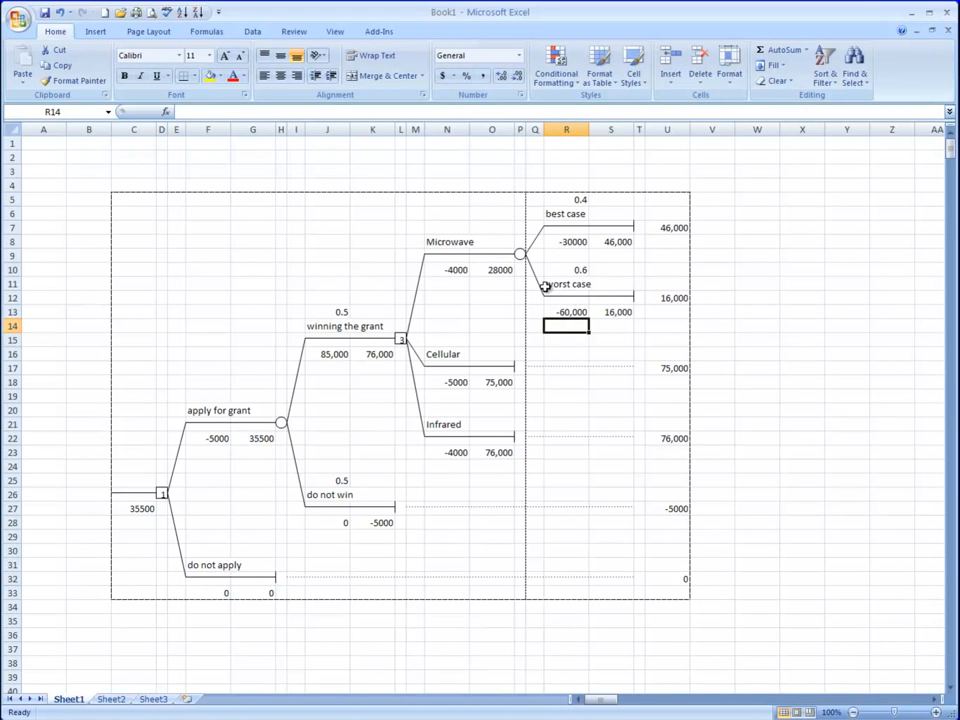
pyautogui.click(457, 242)
pyautogui.click(454, 355)
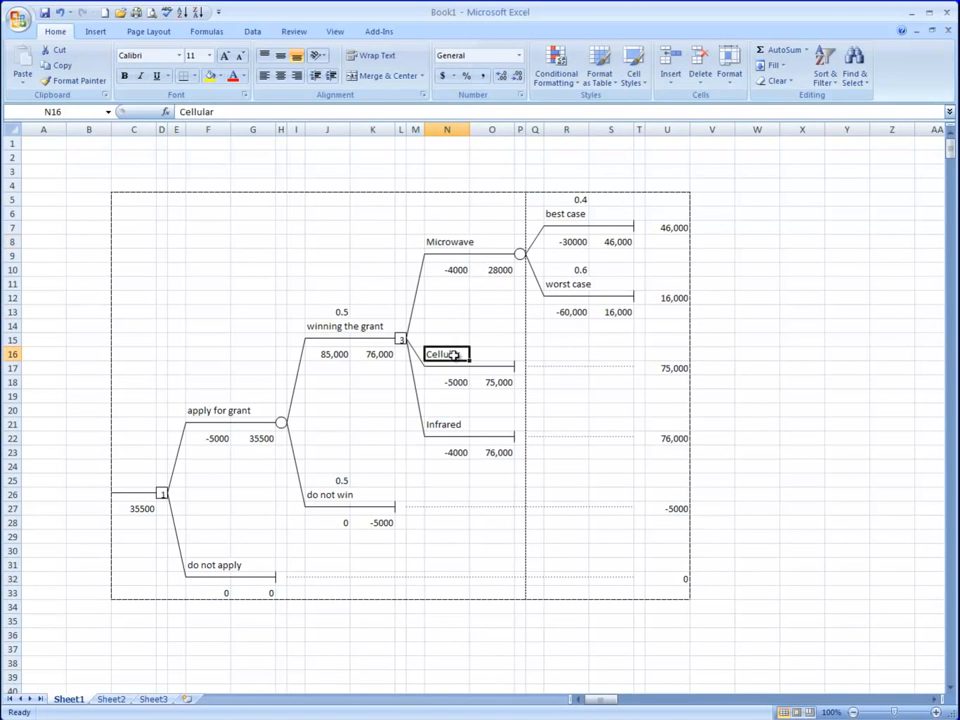
pyautogui.click(447, 421)
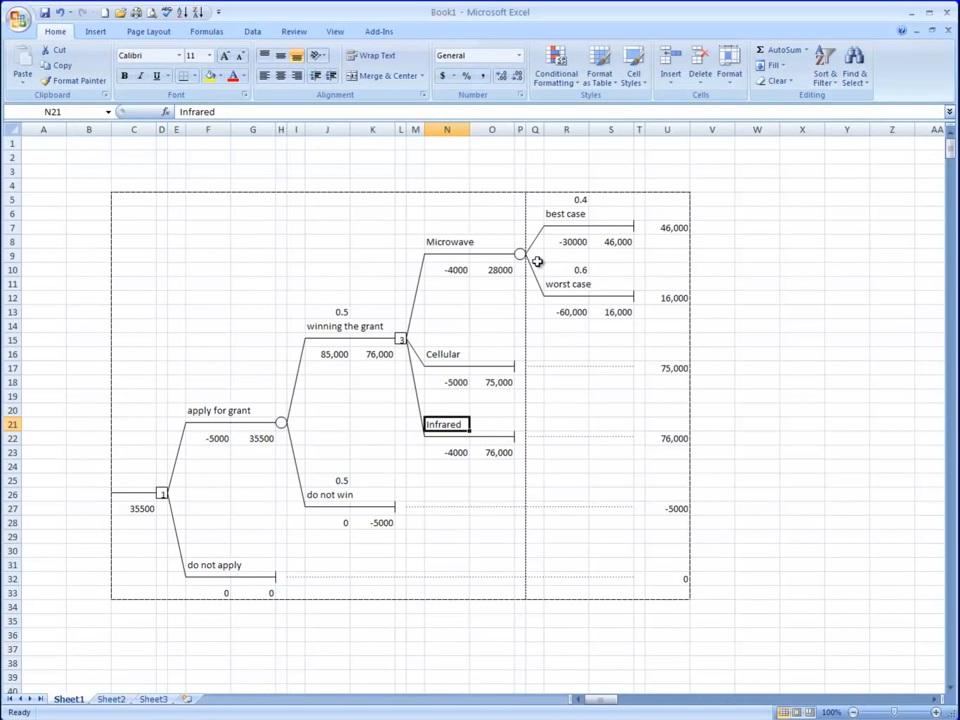
# Step: Copy the event subtree at the end of the Microwave branch and paste it onto the Cellular branch's terminal node
pyautogui.click(565, 256)
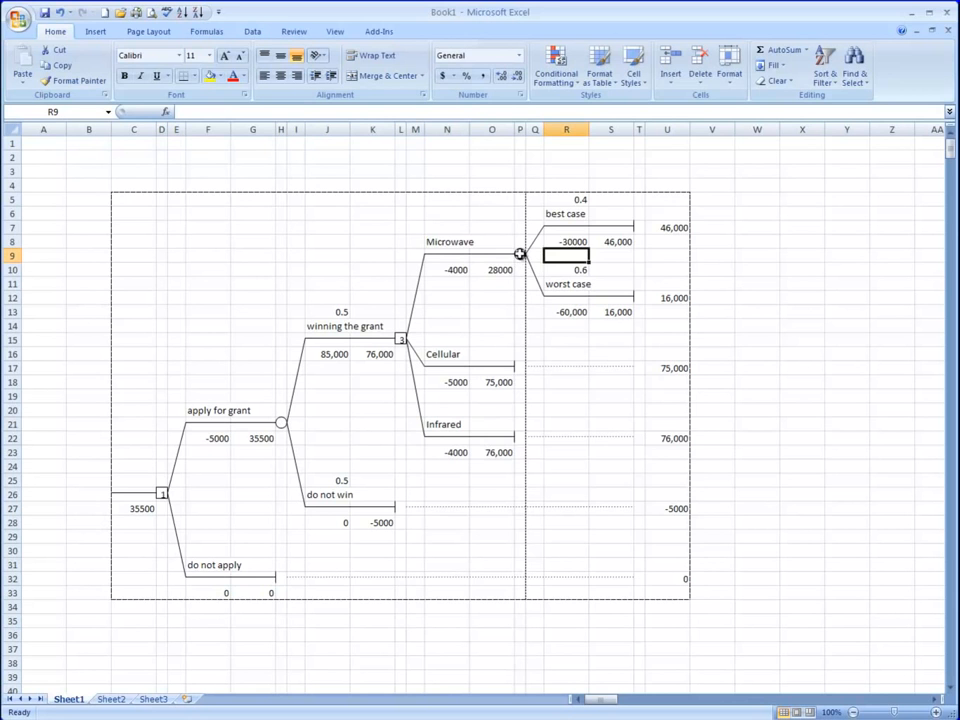
pyautogui.click(519, 255)
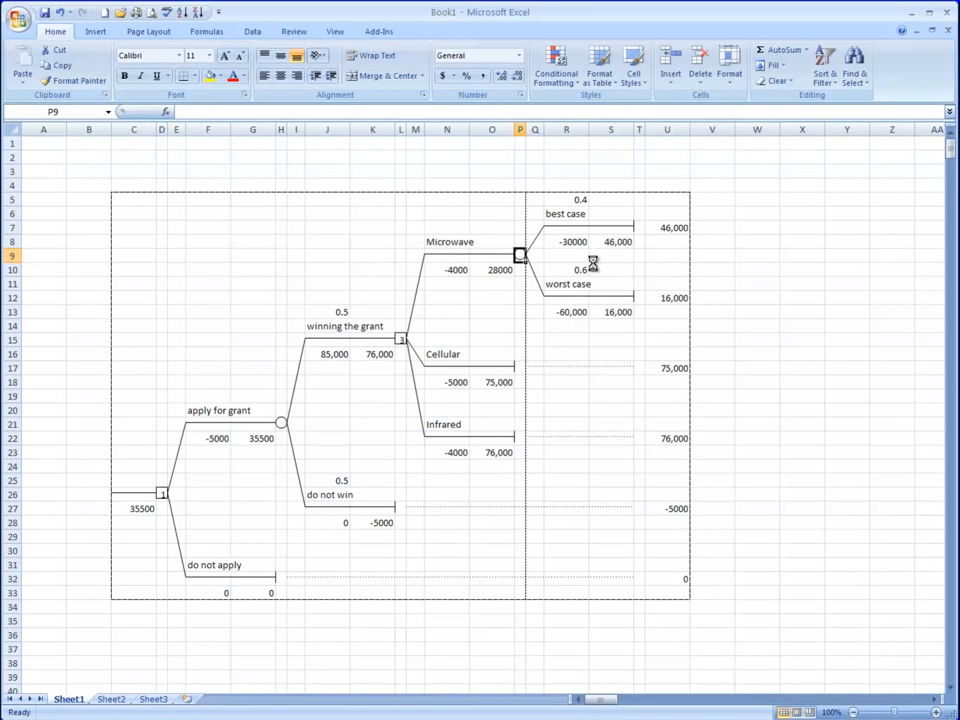
pyautogui.hotkey('ctrl', 'shift', 't')
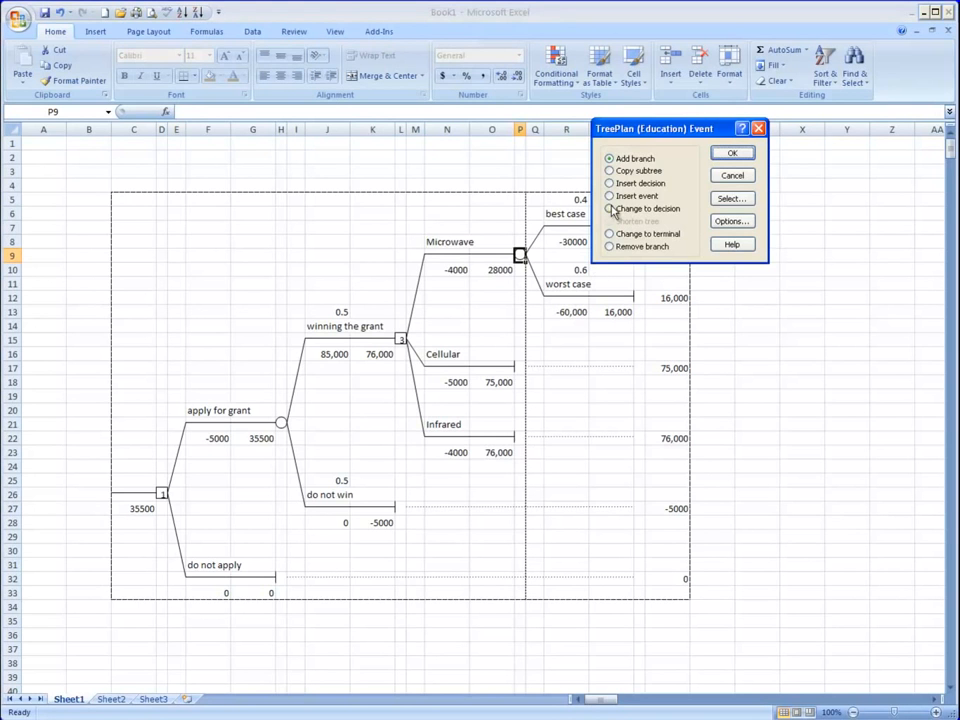
pyautogui.click(610, 172)
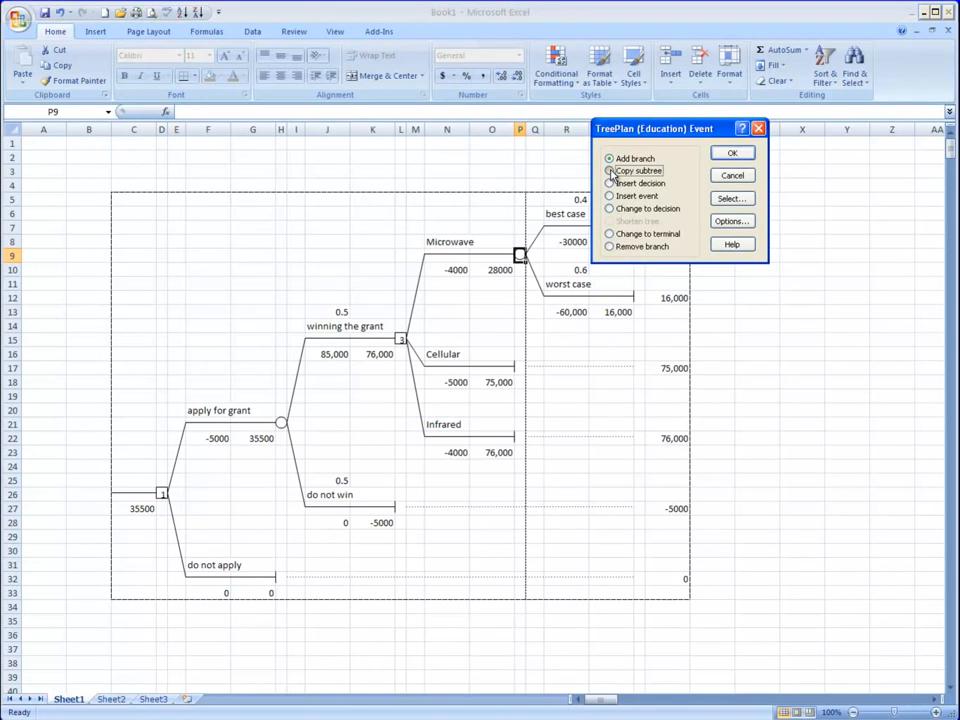
pyautogui.click(731, 152)
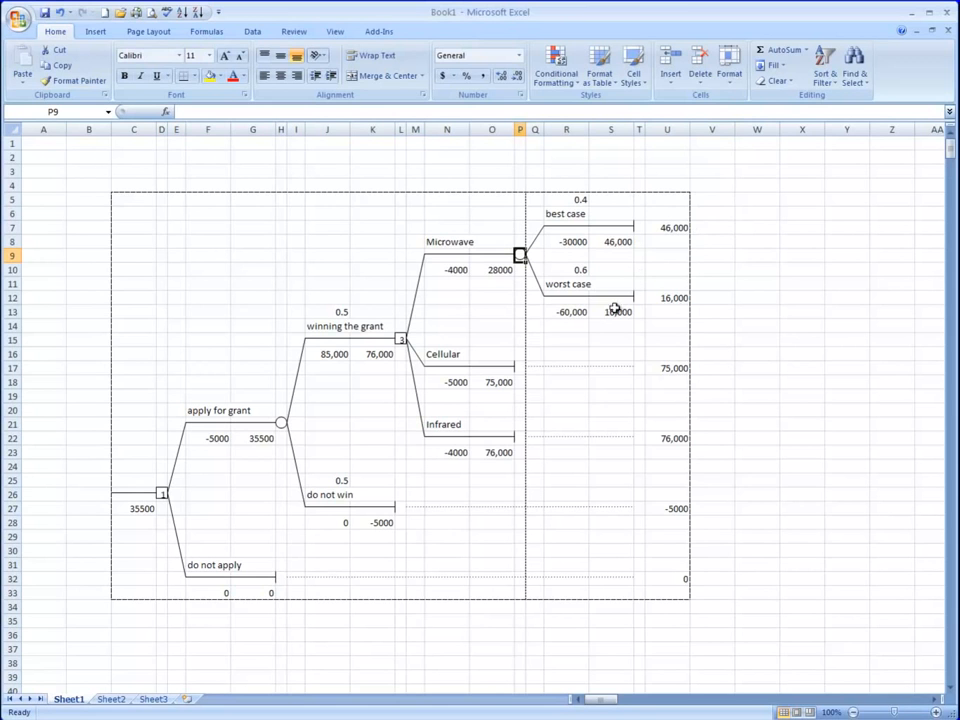
pyautogui.click(519, 368)
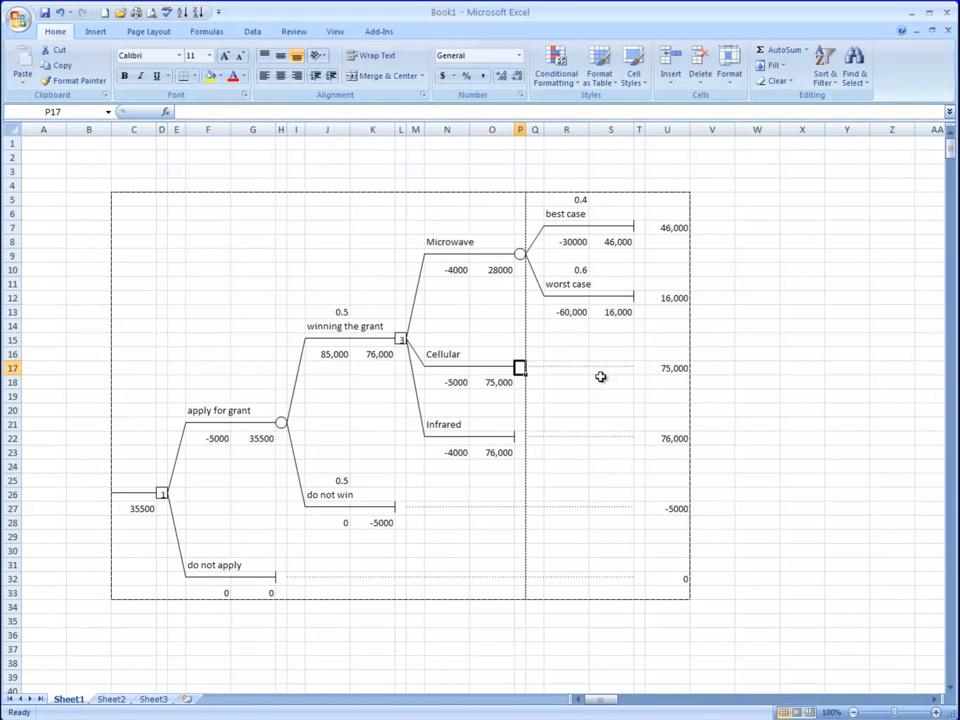
pyautogui.hotkey('ctrl', 'shift', 't')
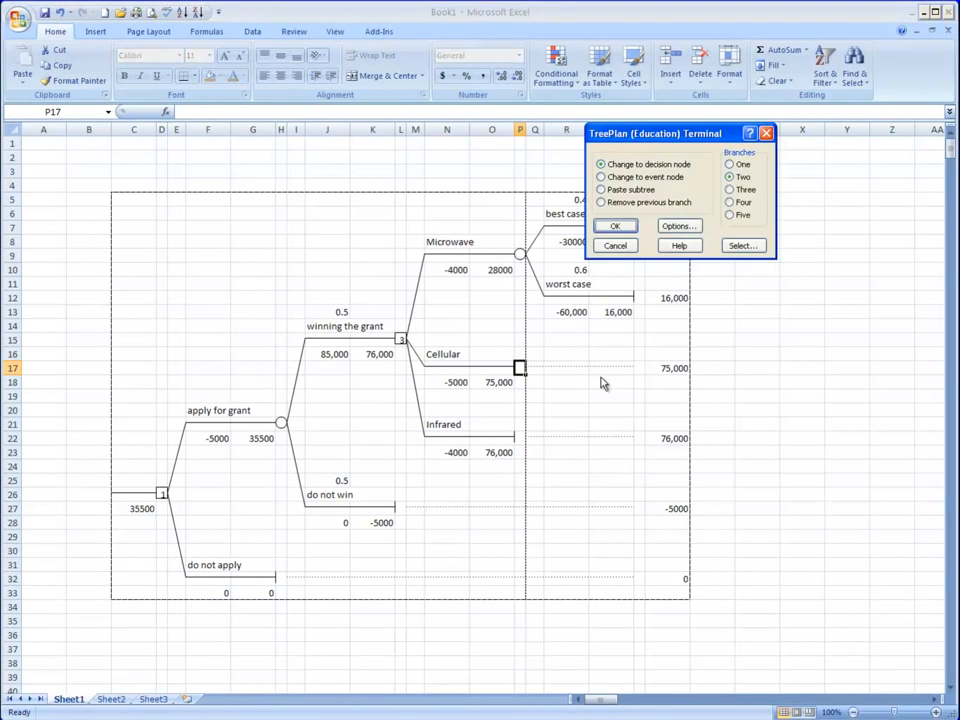
pyautogui.click(605, 191)
pyautogui.click(615, 226)
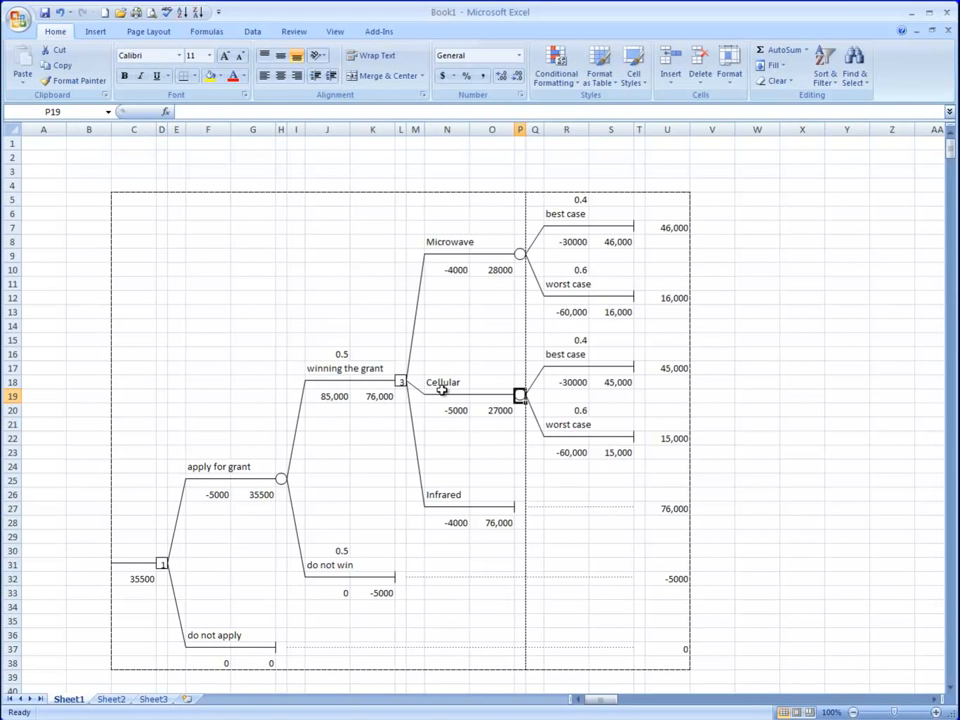
# Step: Set the Cellular best case to a probability of 0.8 and a cash flow of -40000
pyautogui.click(566, 341)
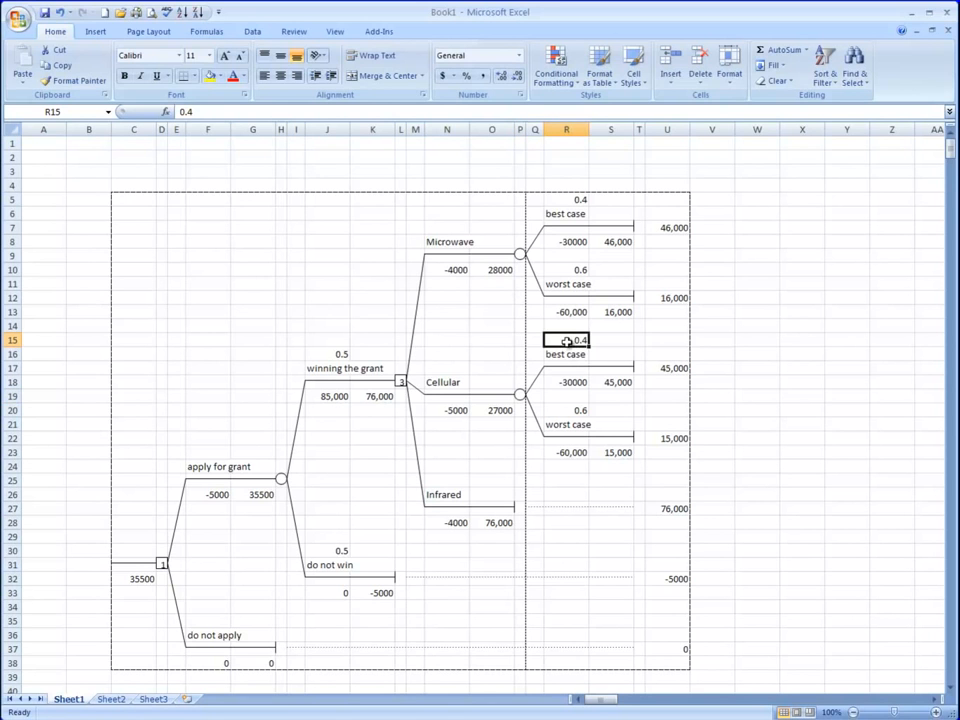
pyautogui.write('0.8')
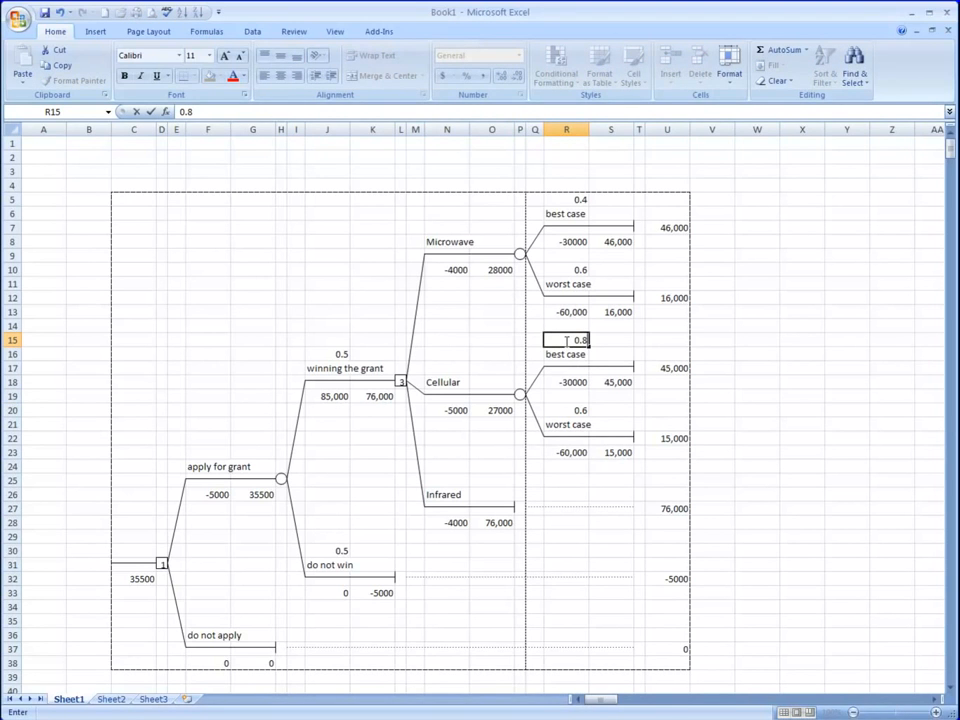
pyautogui.press('Return')
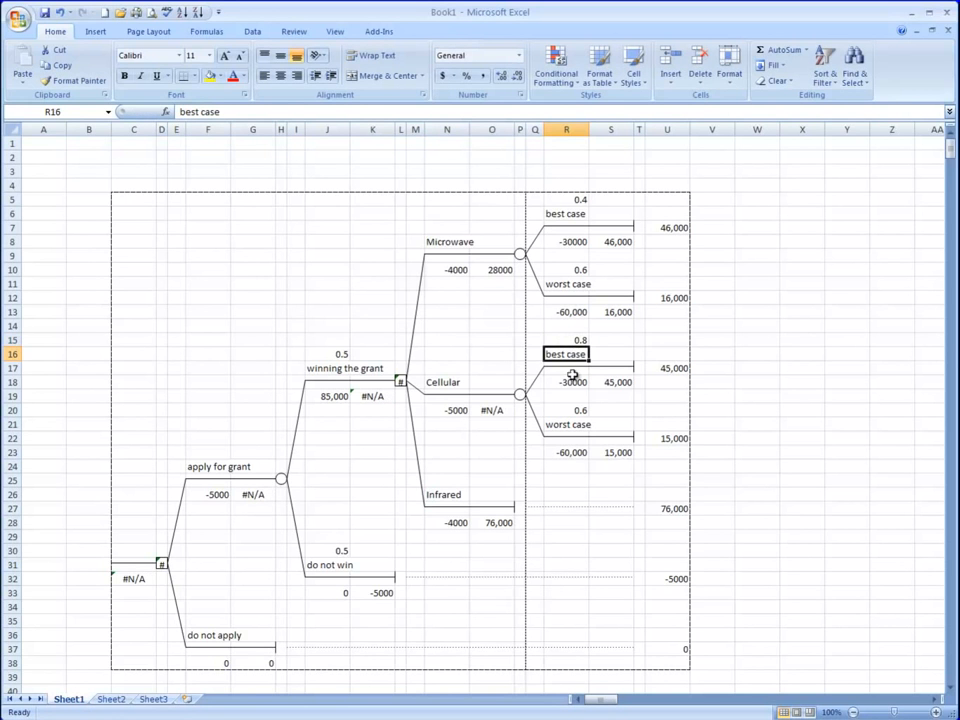
pyautogui.click(572, 385)
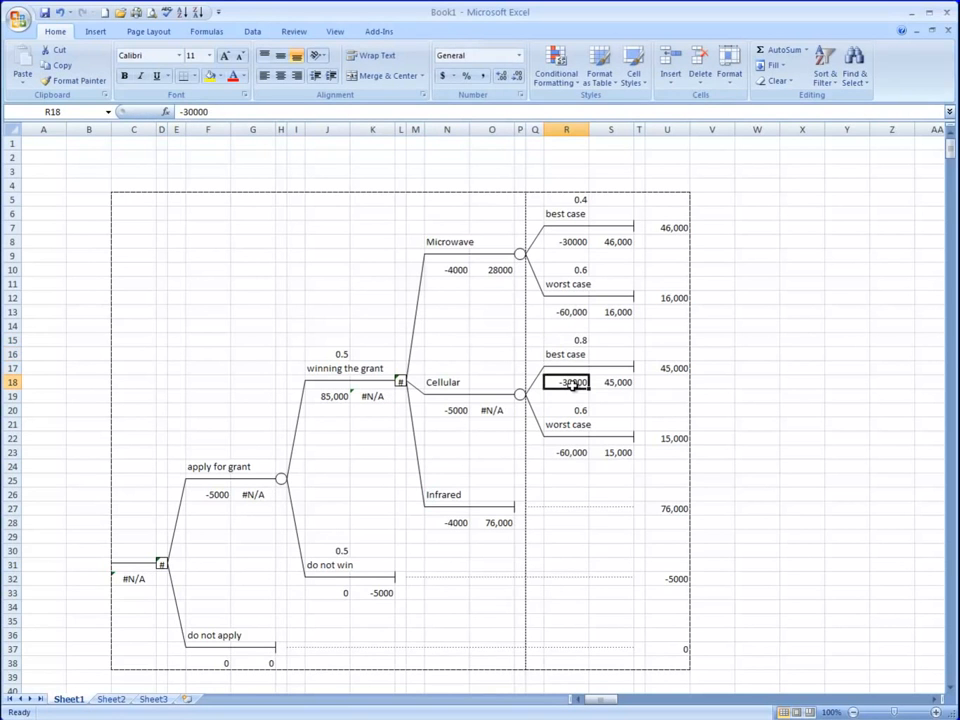
pyautogui.doubleClick(569, 382)
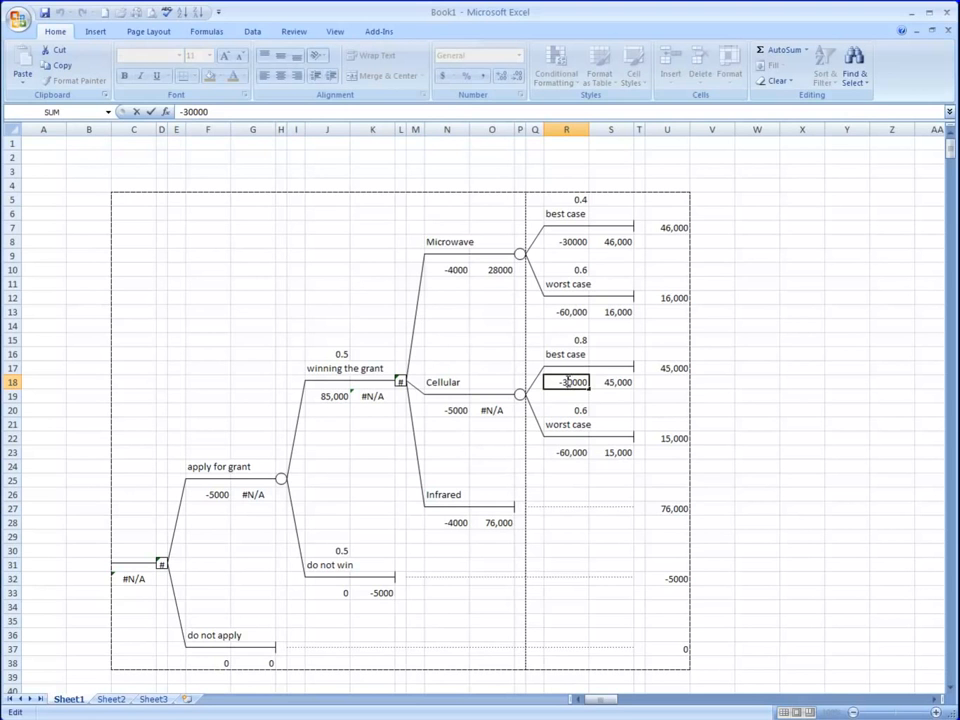
pyautogui.press('BackSpace')
pyautogui.write('4')
pyautogui.press('Return')
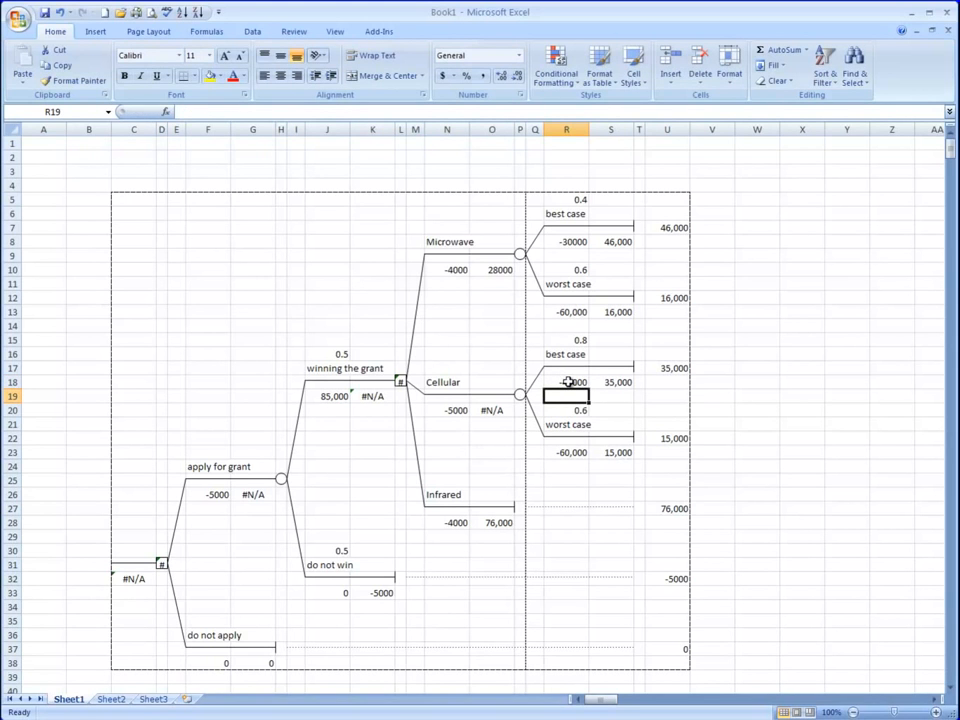
# Step: Set the Cellular worst case to a probability of 0.2 and a cash flow of -70,000
pyautogui.click(570, 411)
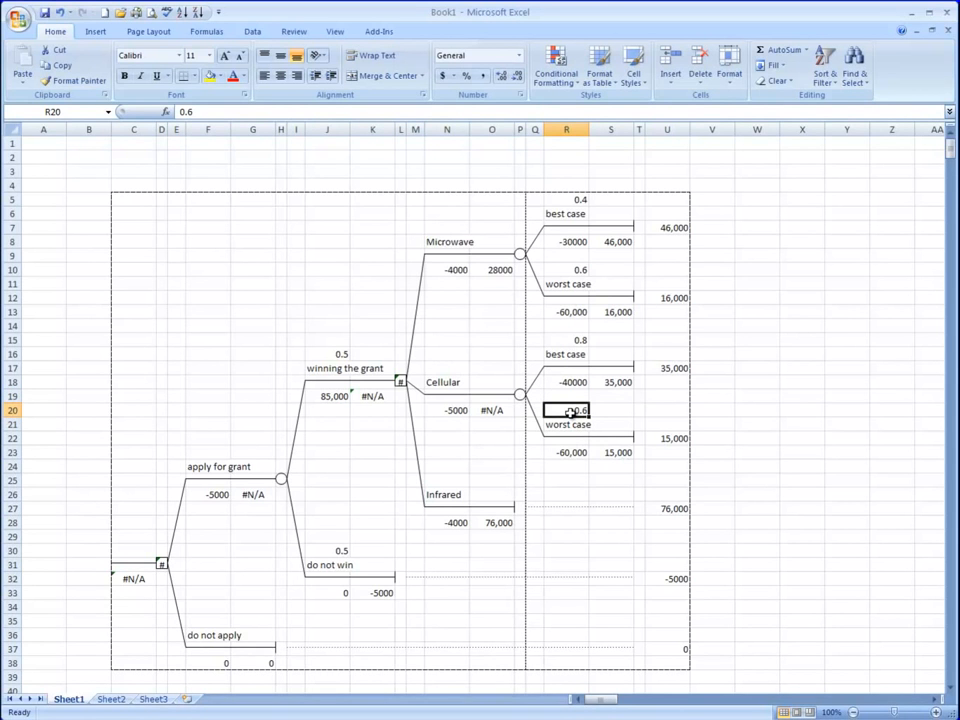
pyautogui.write('0.2')
pyautogui.press('Return')
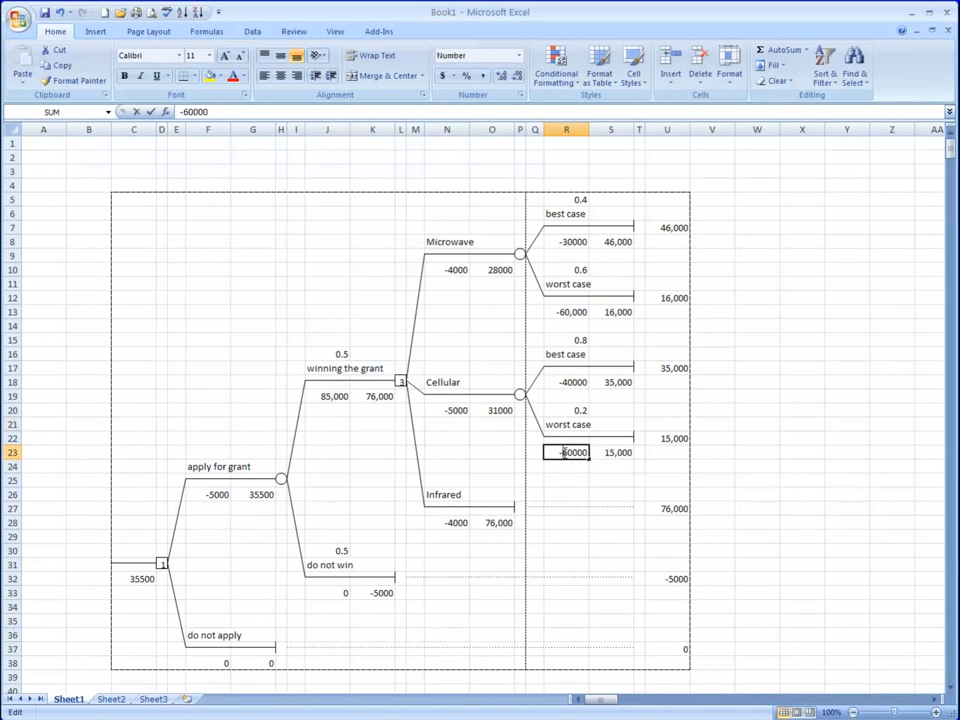
pyautogui.doubleClick(565, 452)
pyautogui.press('BackSpace')
pyautogui.write('7')
pyautogui.press('Return')
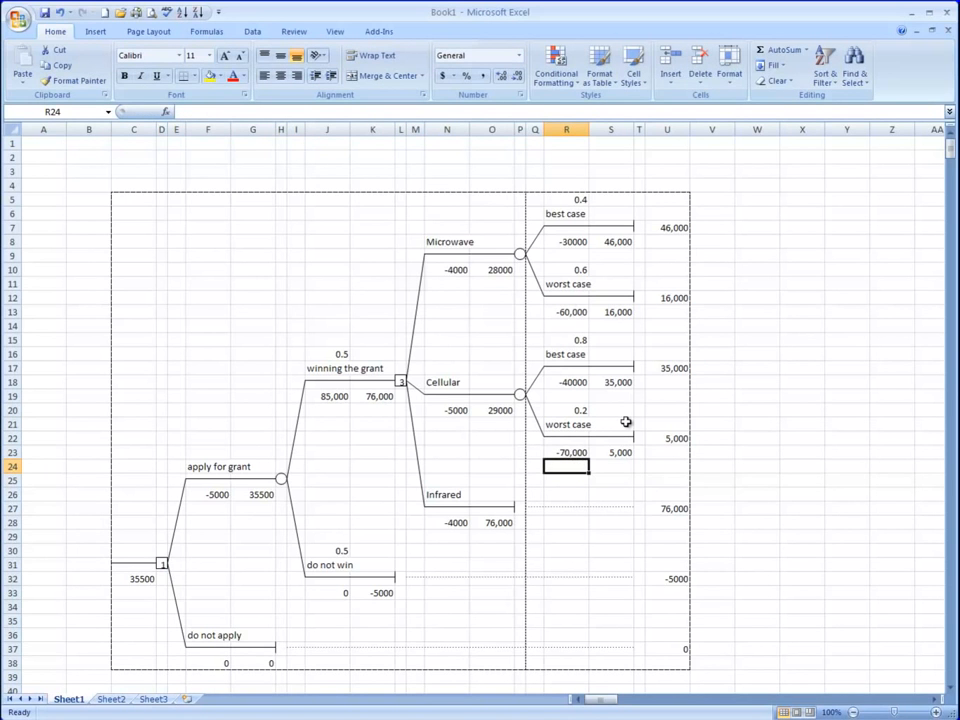
# Step: Copy the Cellular event subtree and paste it onto the terminal node of the Infrared branch
pyautogui.click(520, 395)
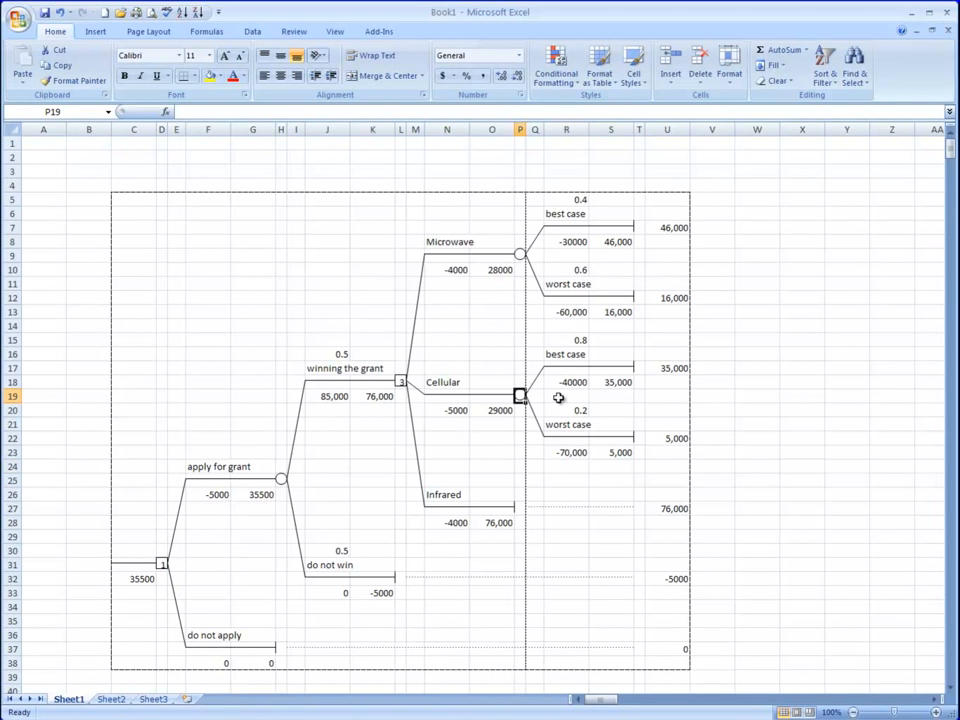
pyautogui.hotkey('ctrl', 'shift', 't')
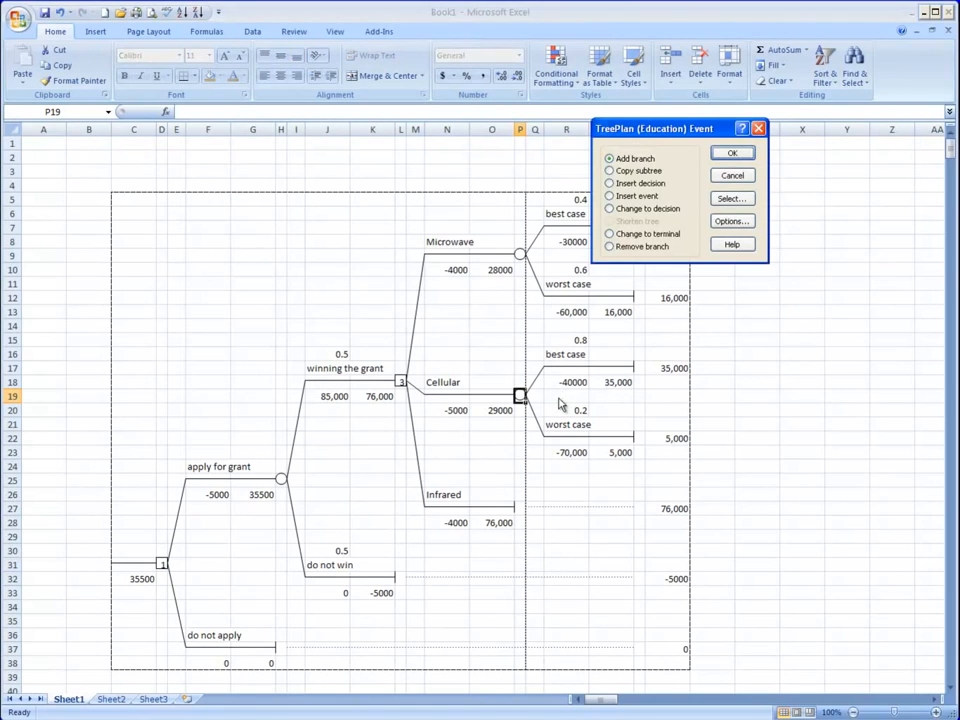
pyautogui.click(611, 172)
pyautogui.click(740, 152)
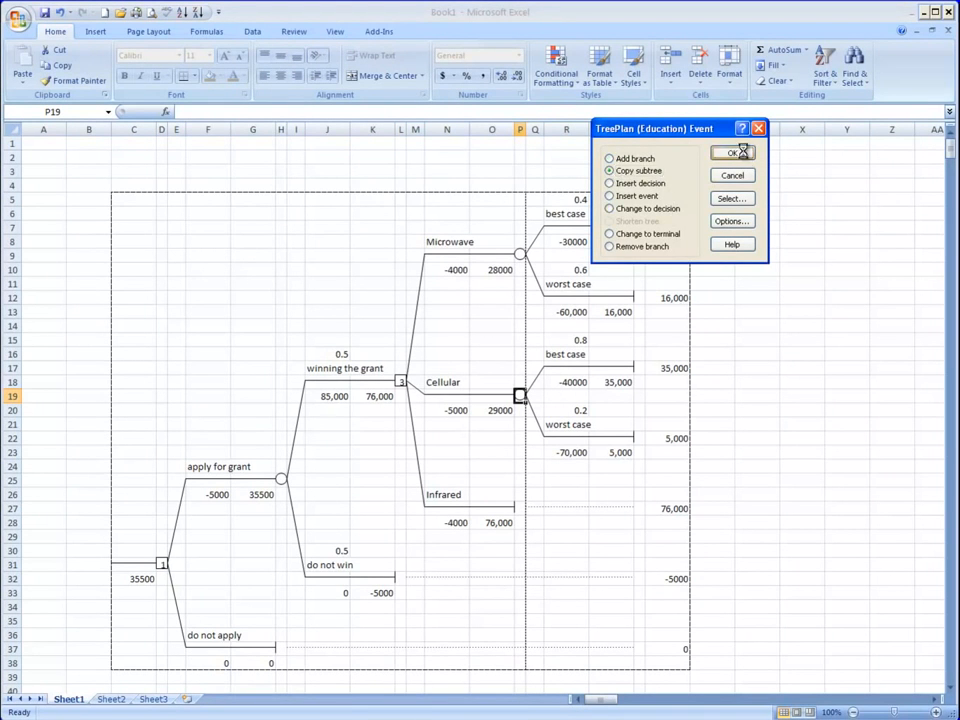
pyautogui.click(520, 510)
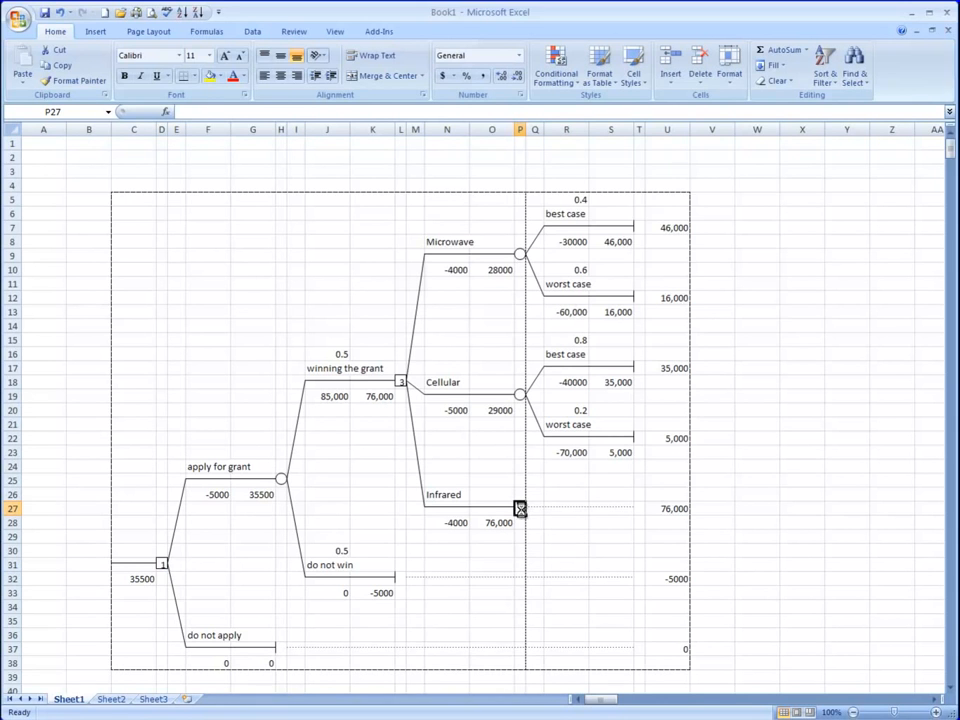
pyautogui.hotkey('ctrl', 'shift', 't')
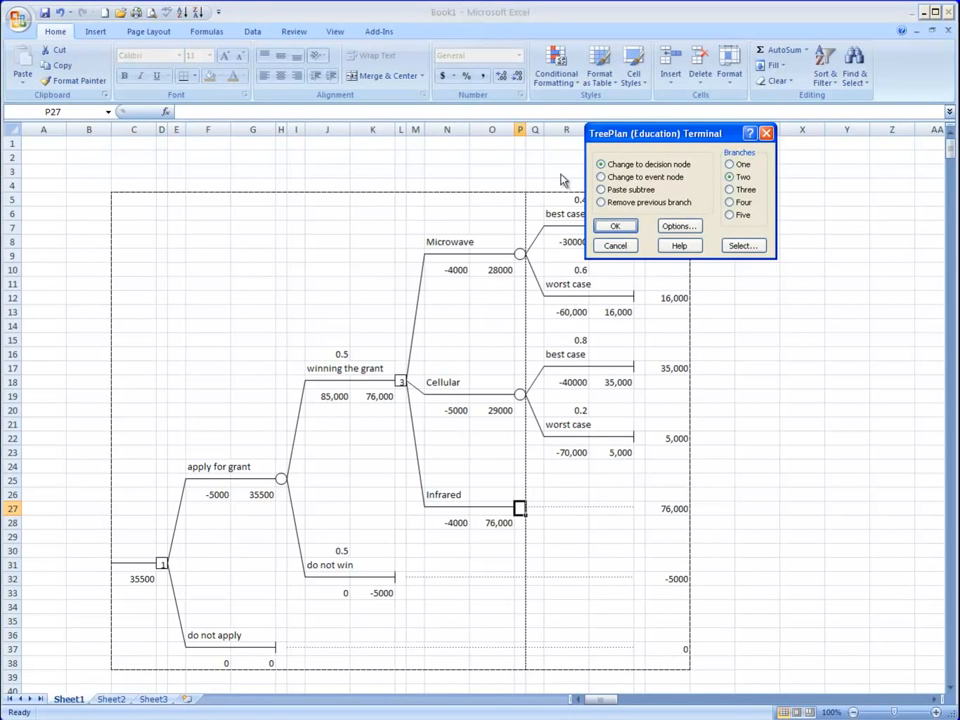
pyautogui.click(601, 190)
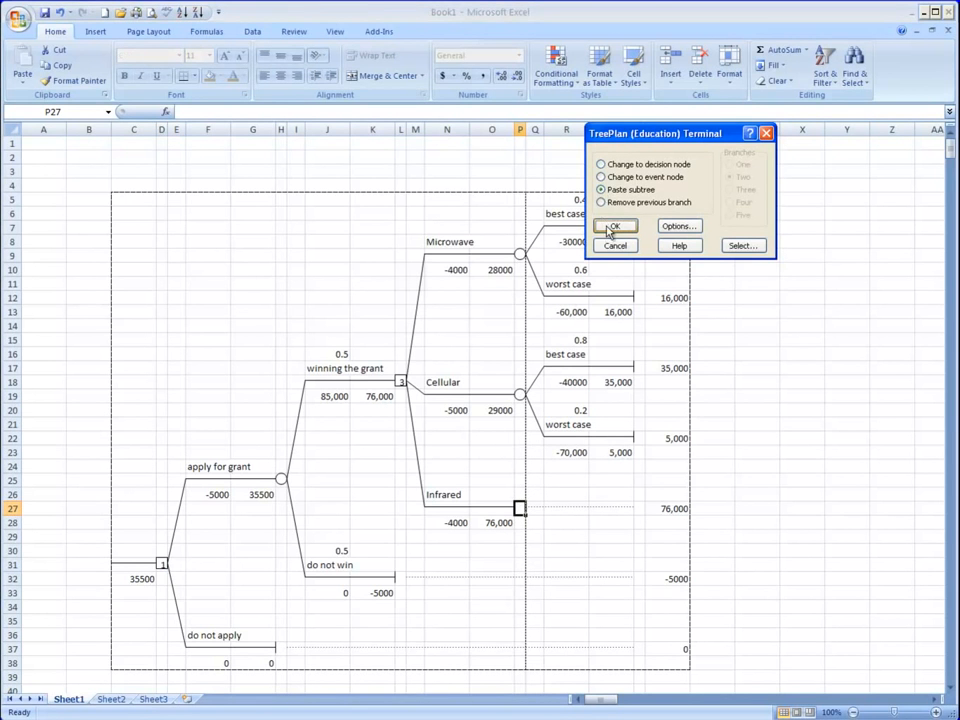
pyautogui.click(611, 228)
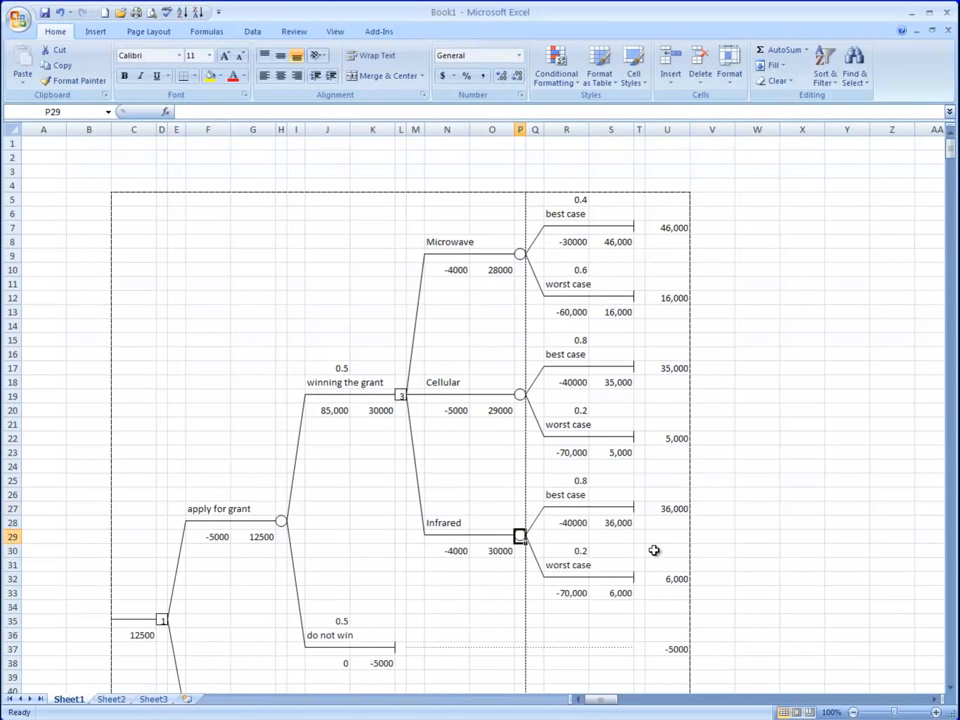
# Step: Set the probabilities of the Infrared outcomes to 0.9 for the best case and 0.1 for the worst case
pyautogui.click(566, 482)
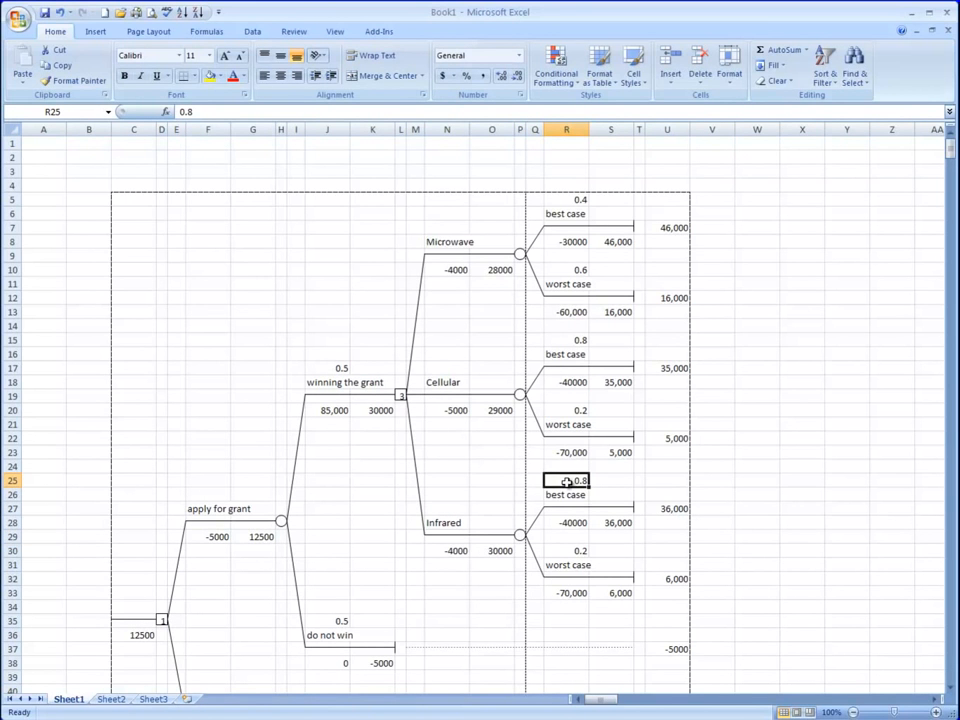
pyautogui.write('0.9')
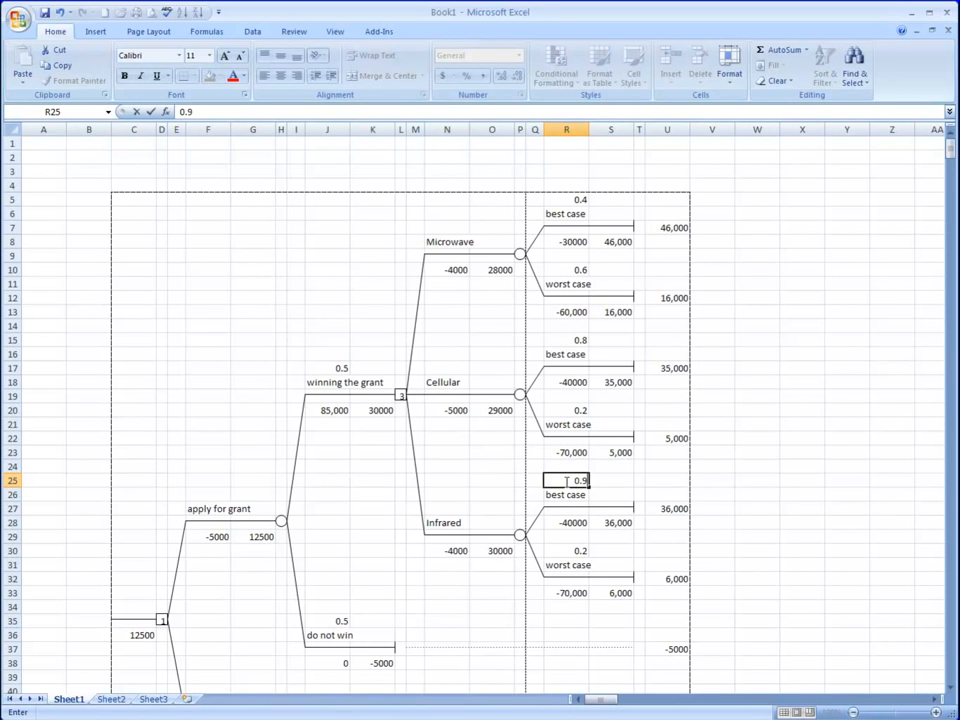
pyautogui.press('Return')
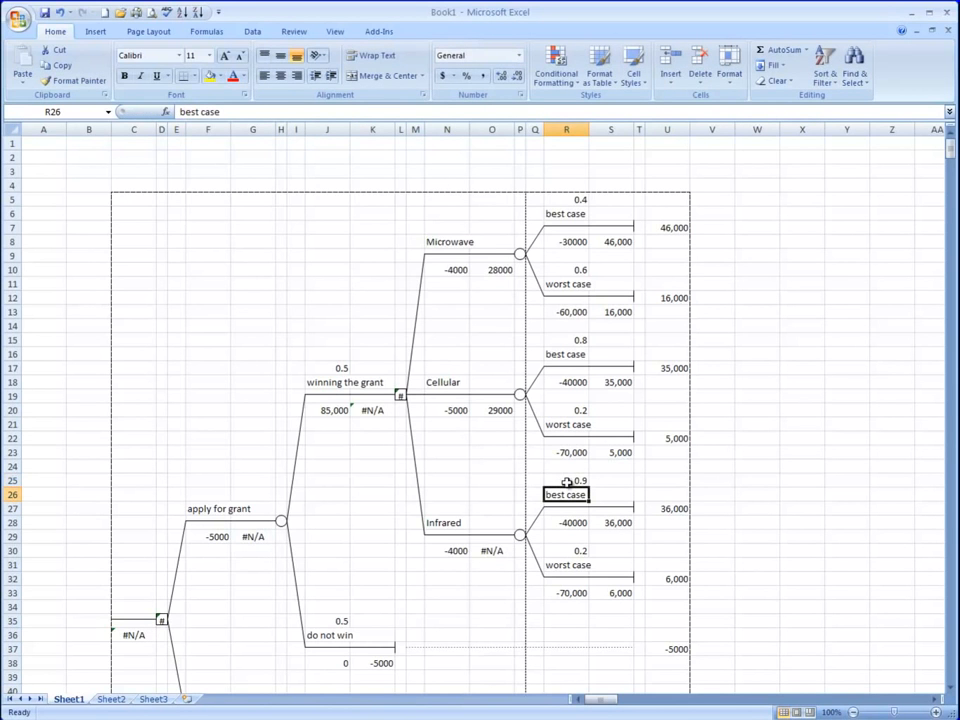
pyautogui.click(561, 551)
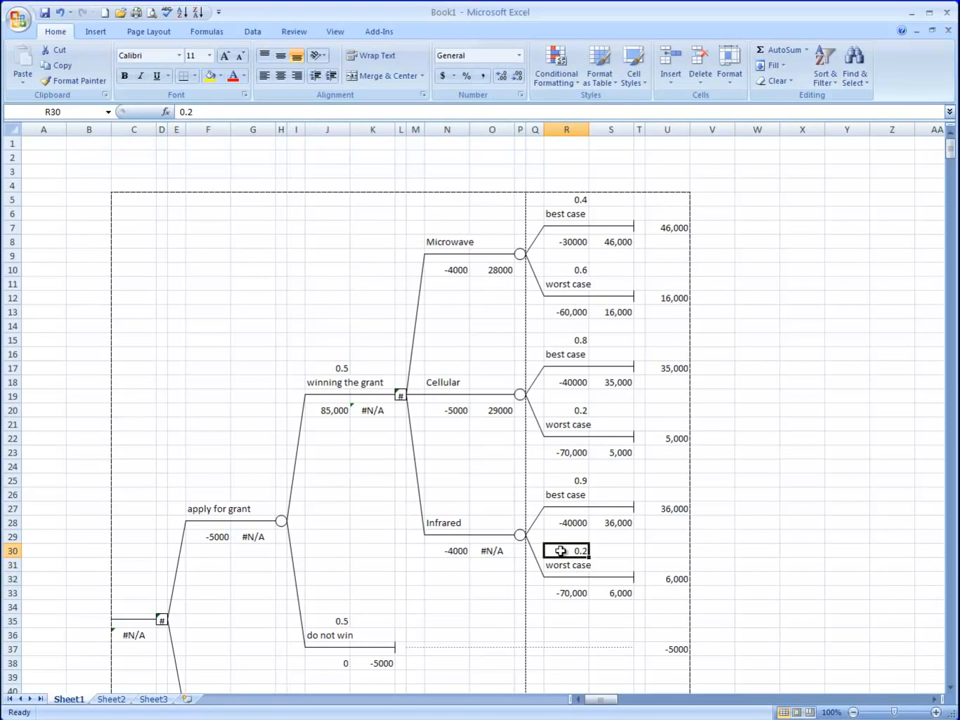
pyautogui.write('0.1')
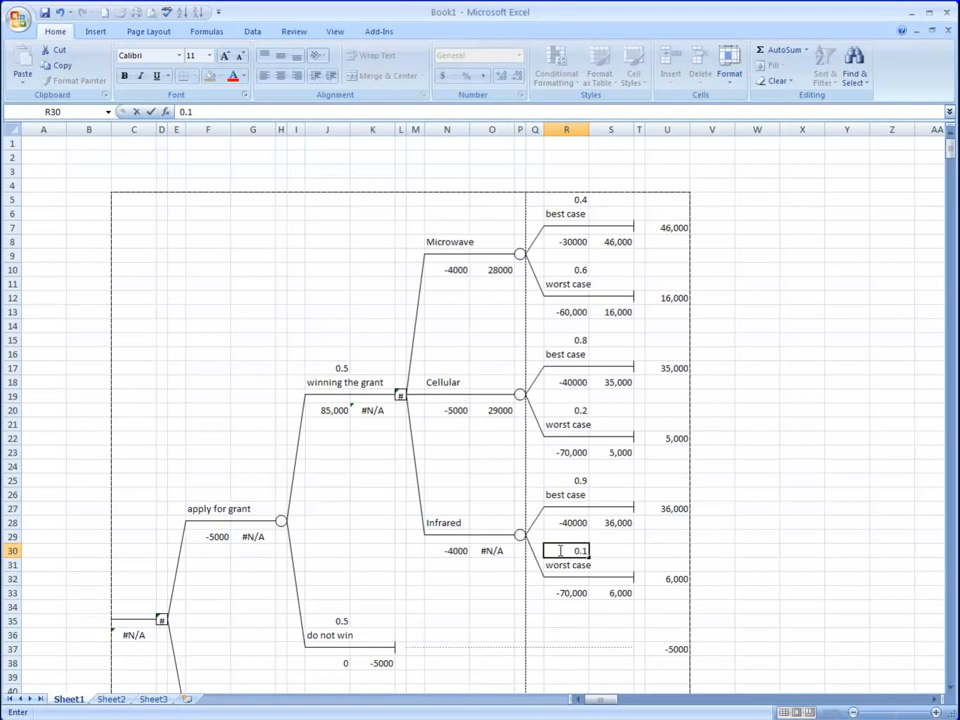
# Step: Set the cash flow of the Infrared worst case to -80,000
pyautogui.click(567, 593)
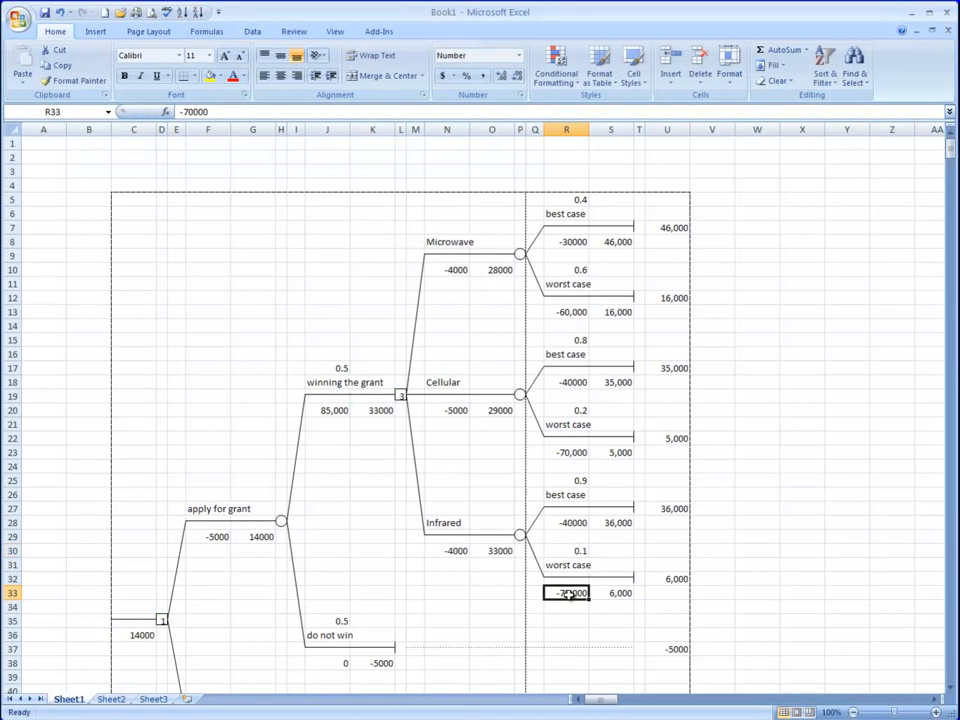
pyautogui.doubleClick(565, 593)
pyautogui.press('BackSpace')
pyautogui.write('8')
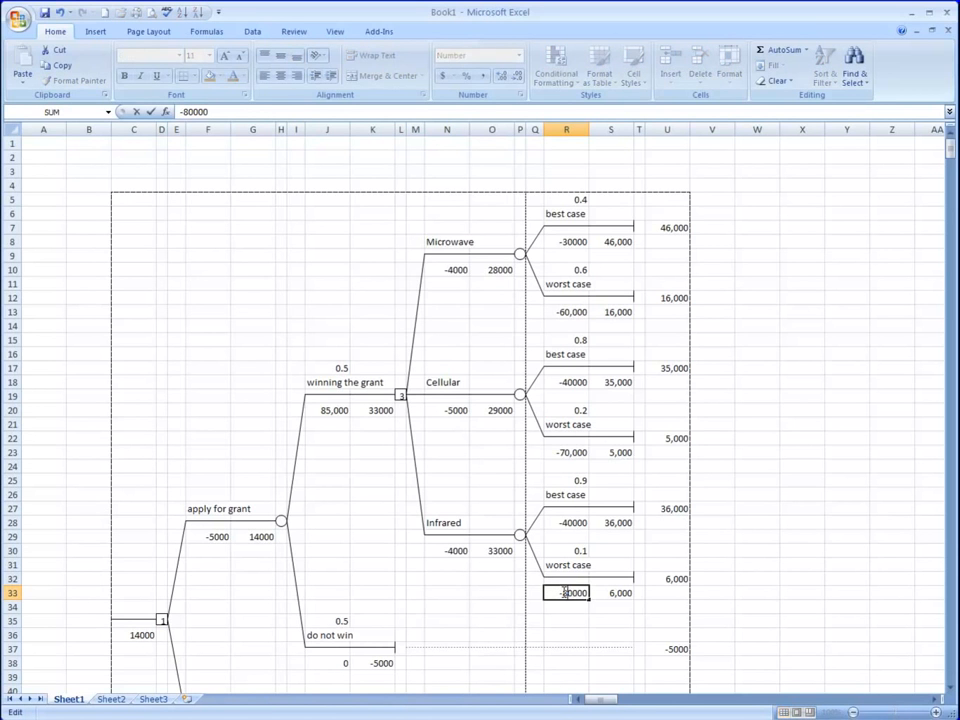
pyautogui.press('Return')
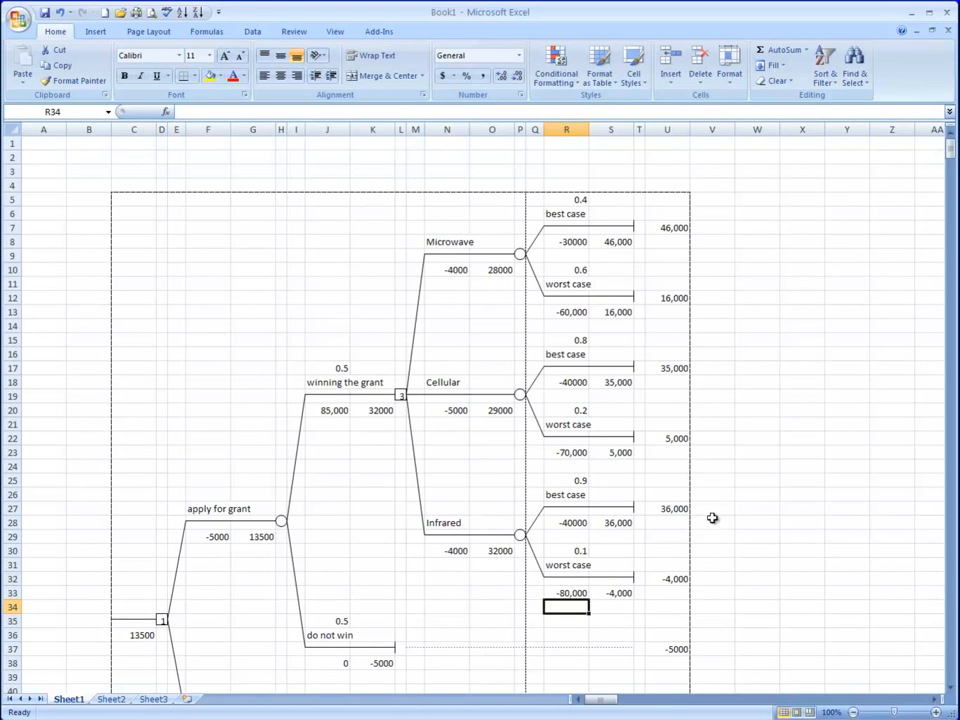
# Step: Examine the expected values calculated for the Microwave and Infrared branches to compare the technologies
pyautogui.scroll(-1, 712, 518)
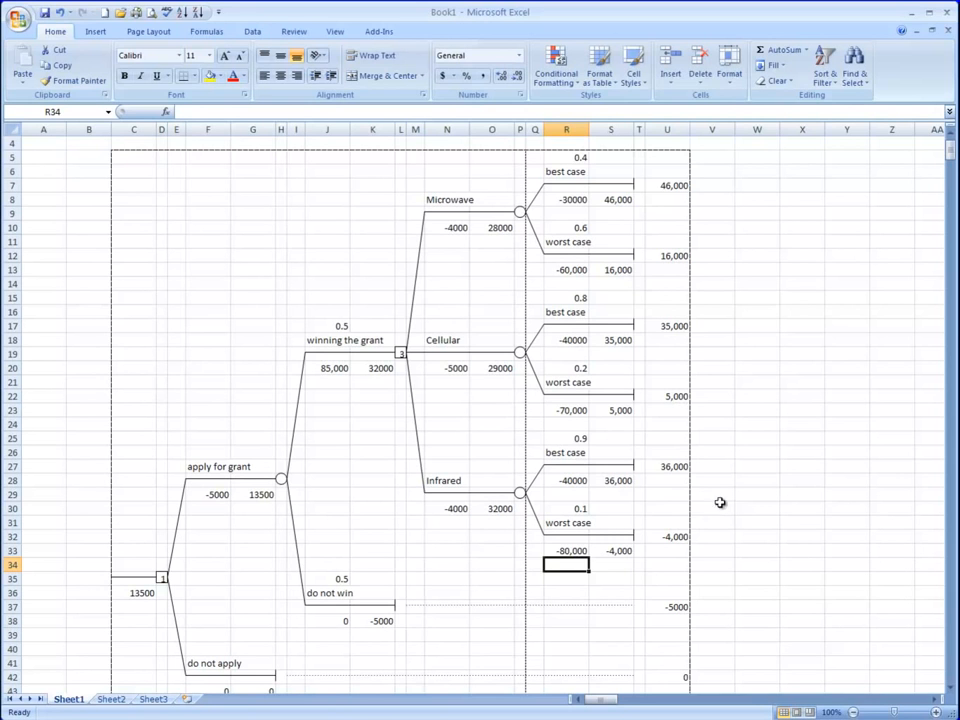
pyautogui.click(496, 228)
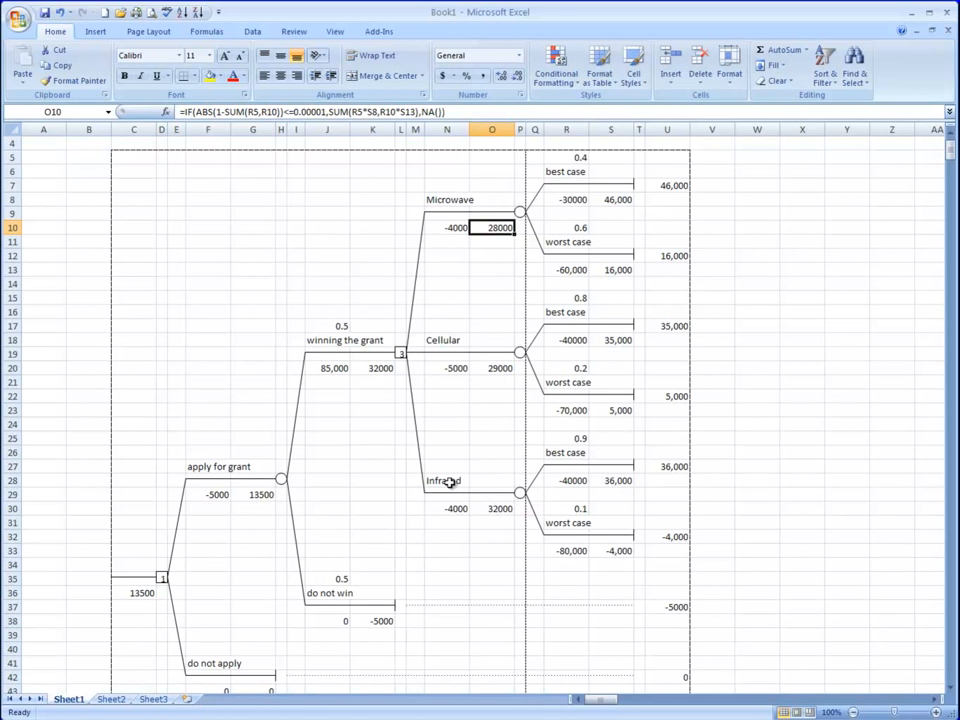
pyautogui.click(497, 509)
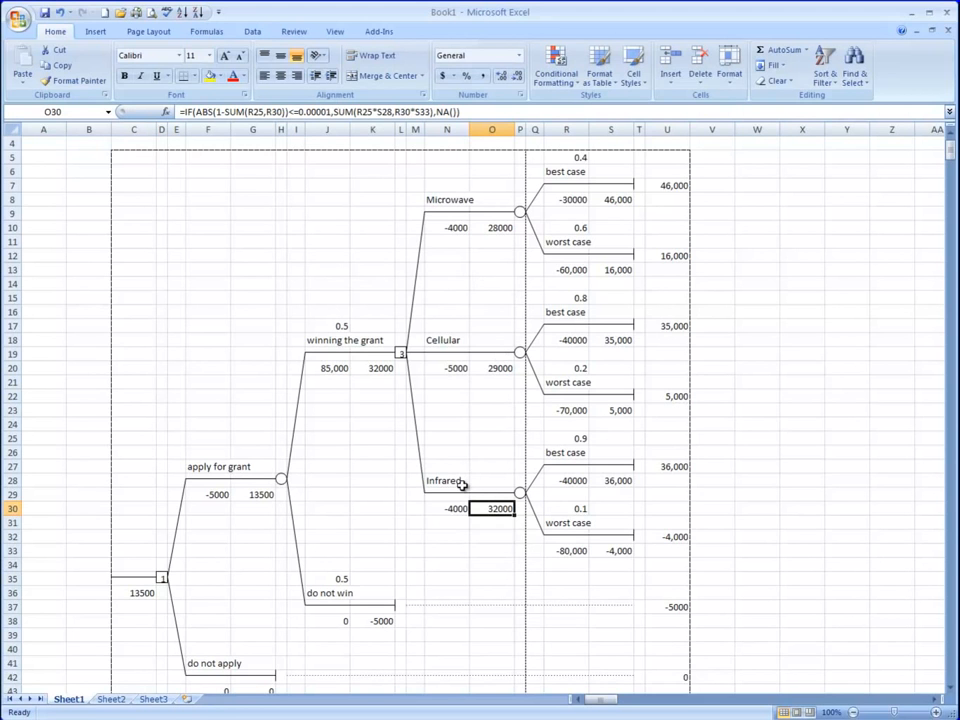
# Step: Inspect the formulas of the technology decision node and its rolled-back value on the winning the grant branch
pyautogui.click(400, 354)
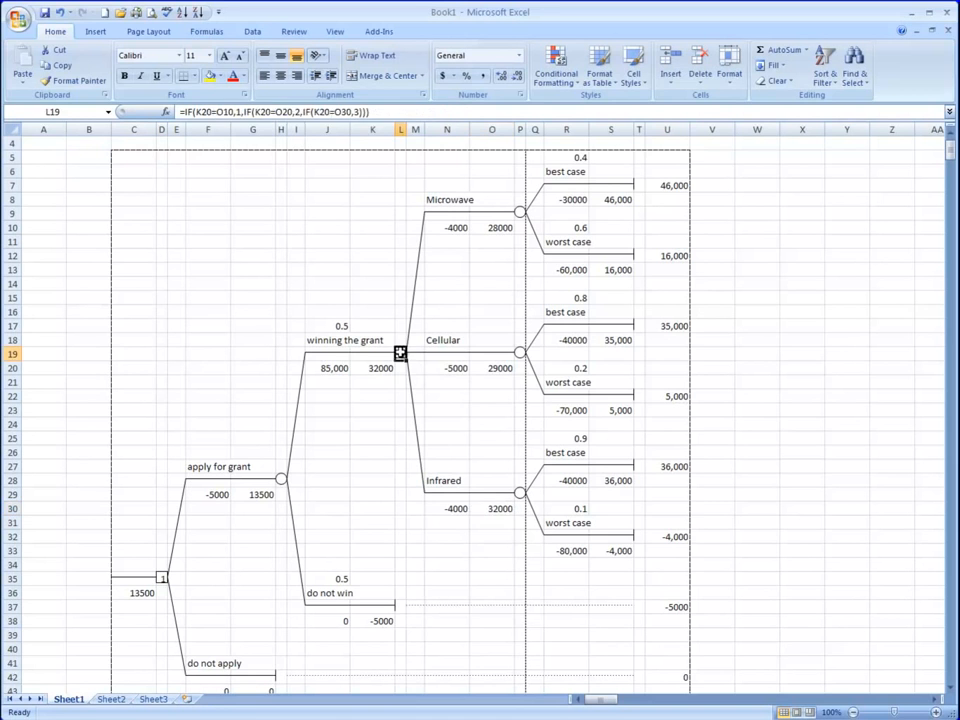
pyautogui.click(382, 369)
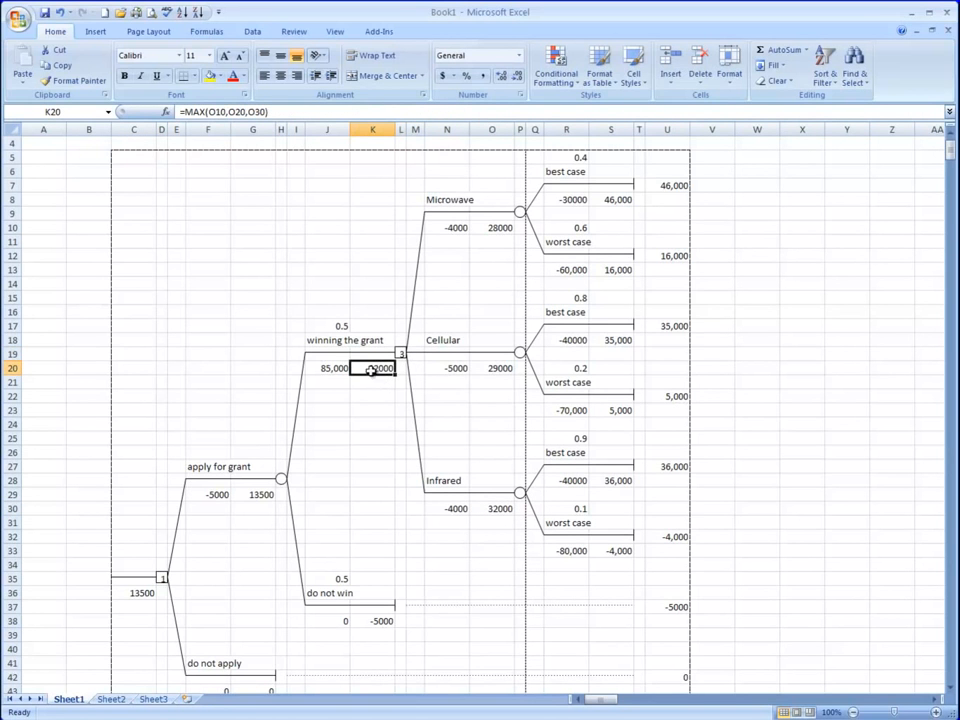
pyautogui.scroll(-1, 368, 369)
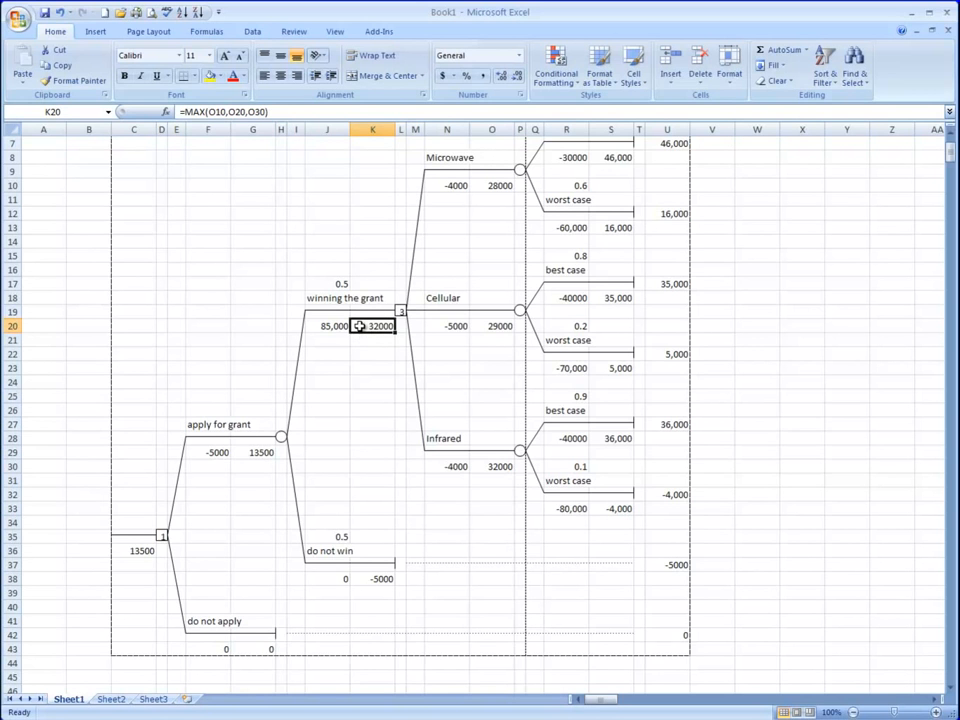
# Step: Examine how the win and do not win probabilities and values combine into the apply for grant branch's expected value
pyautogui.click(336, 538)
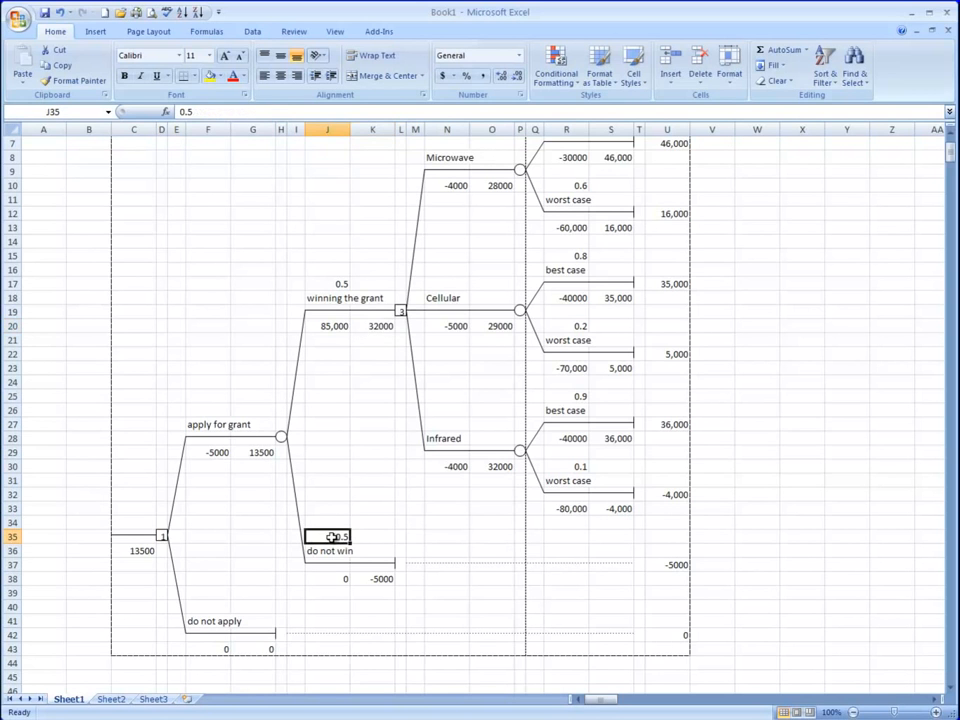
pyautogui.click(374, 581)
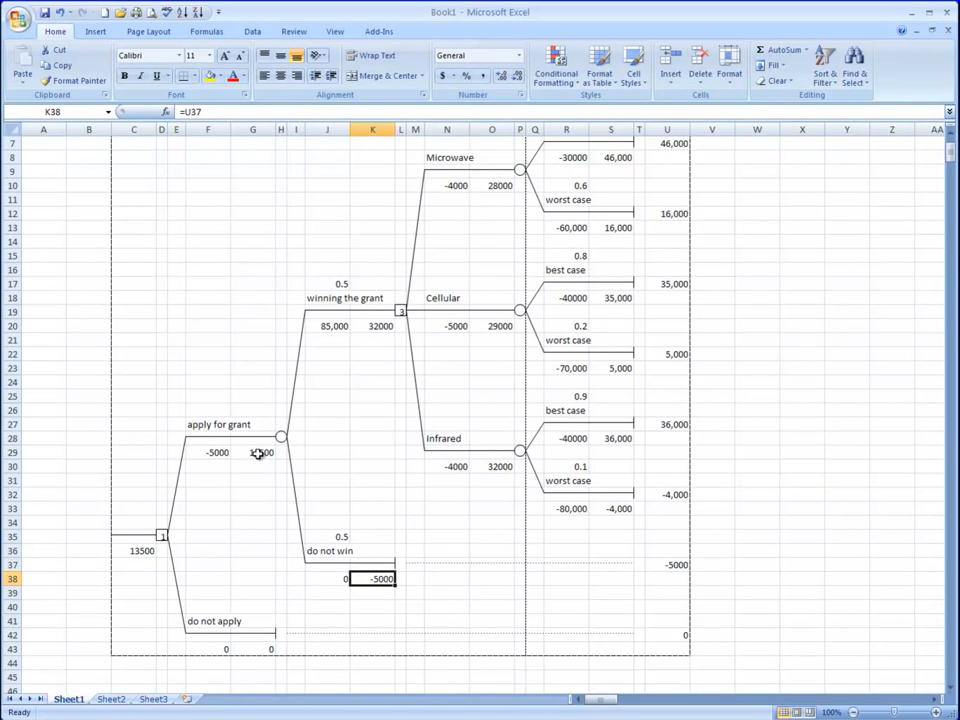
pyautogui.click(339, 282)
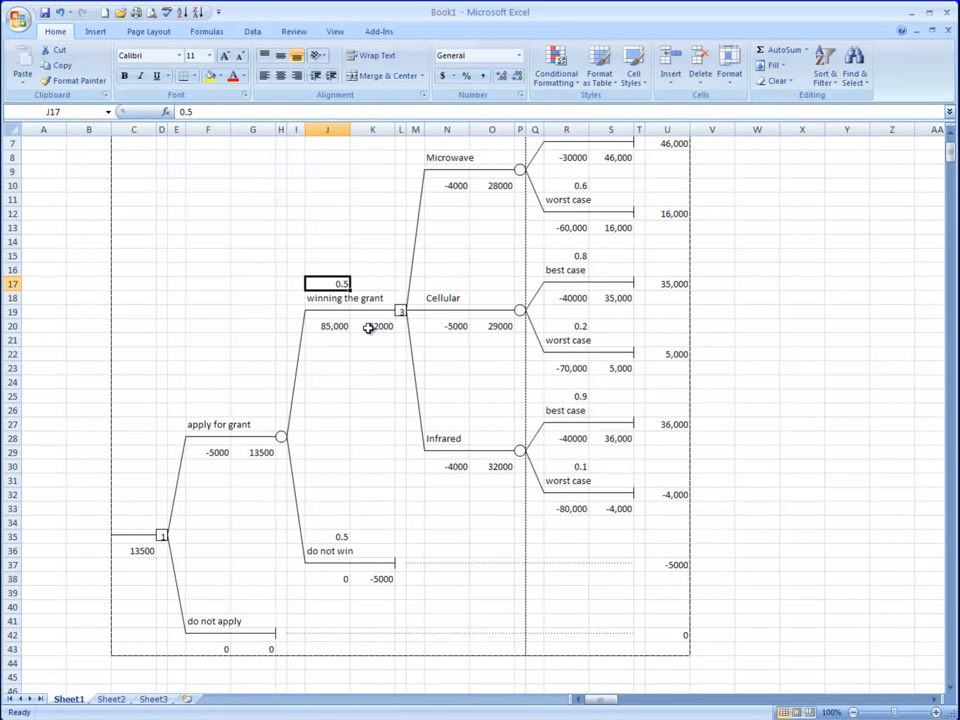
pyautogui.click(369, 328)
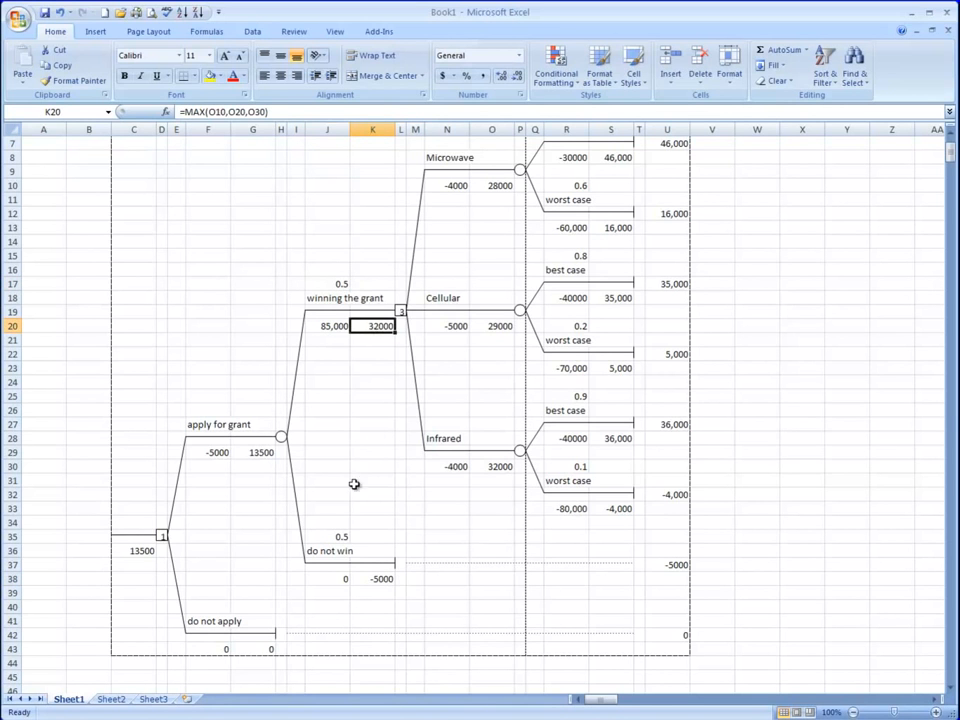
pyautogui.click(341, 540)
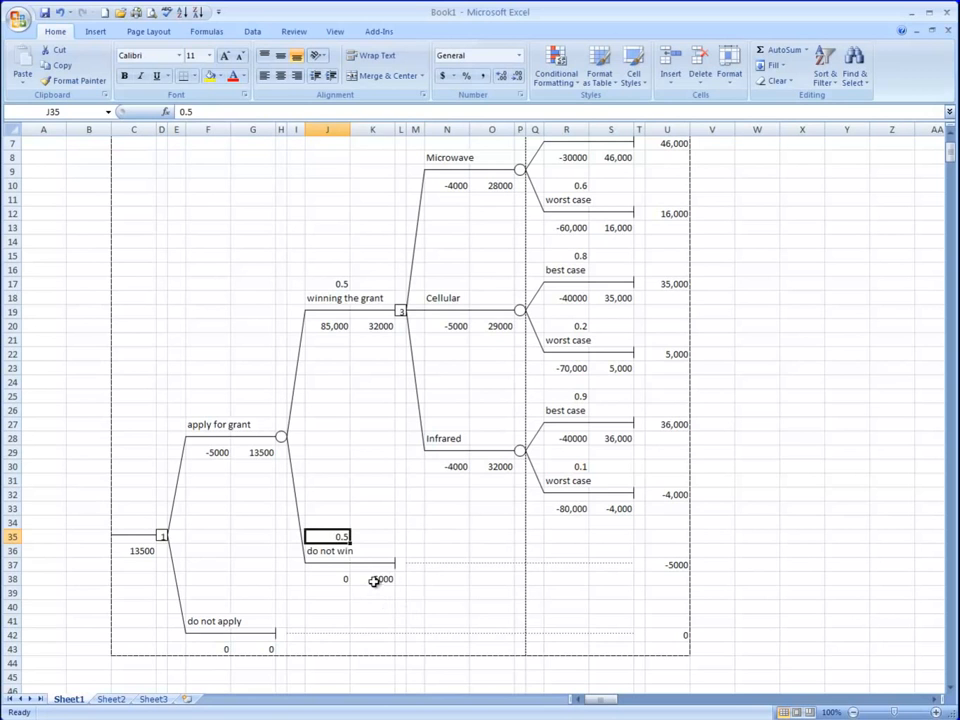
pyautogui.click(373, 579)
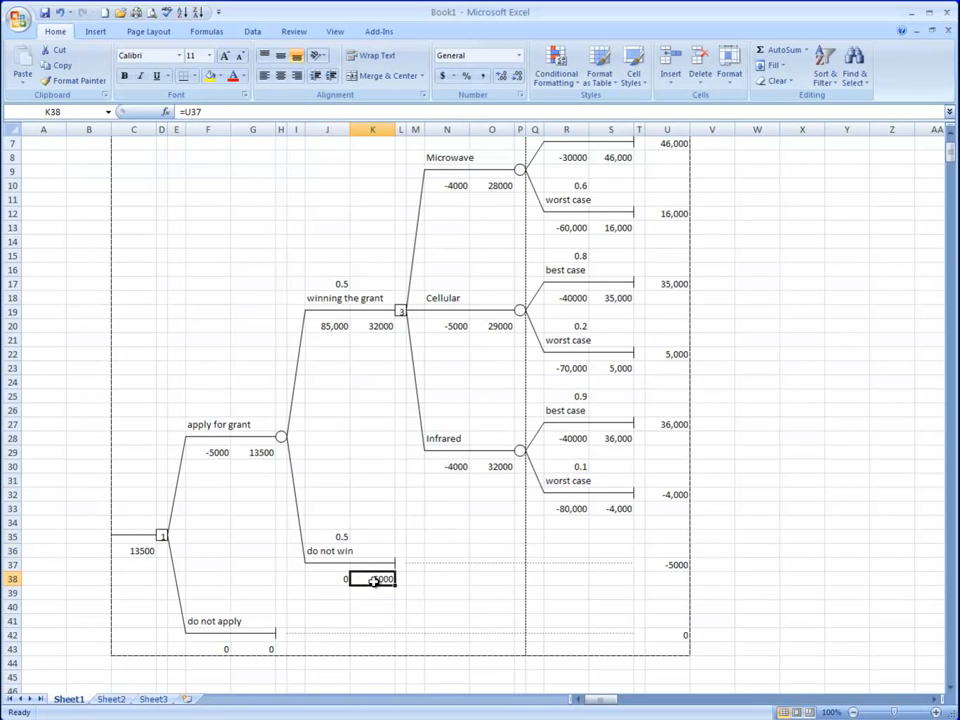
pyautogui.click(254, 453)
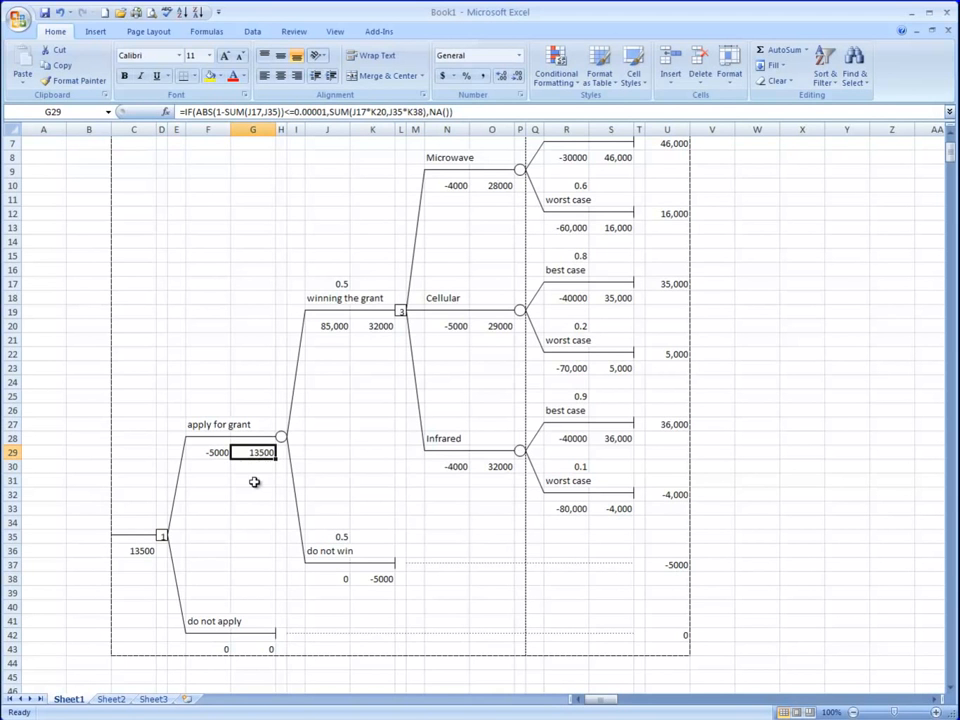
# Step: Inspect the formulas of the initial apply or do not apply decision node and the tree's overall expected value
pyautogui.scroll(-1, 253, 482)
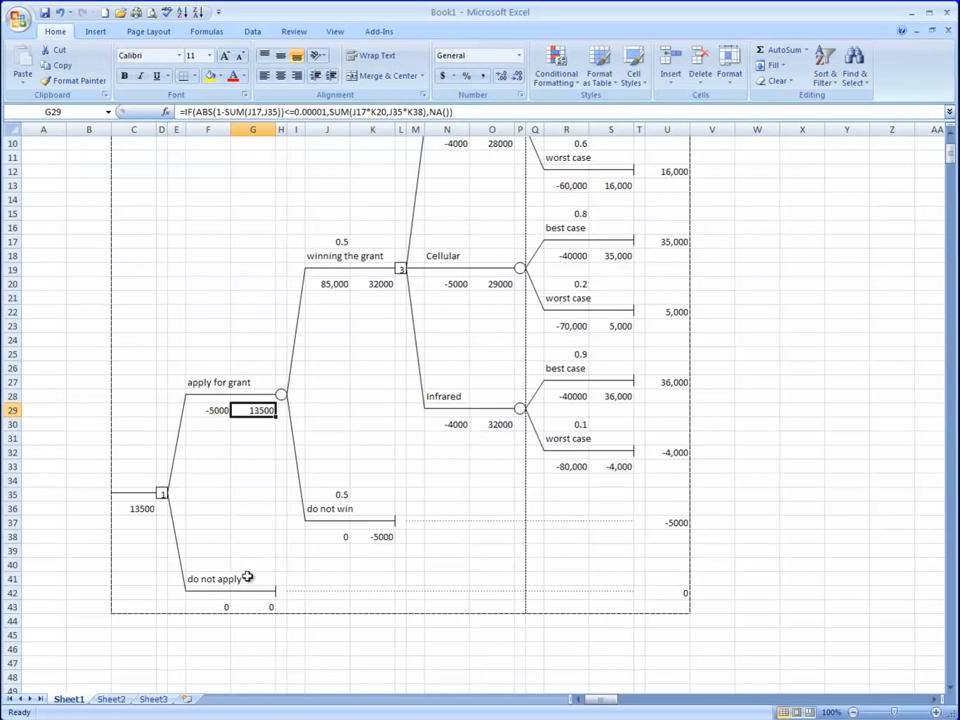
pyautogui.click(162, 493)
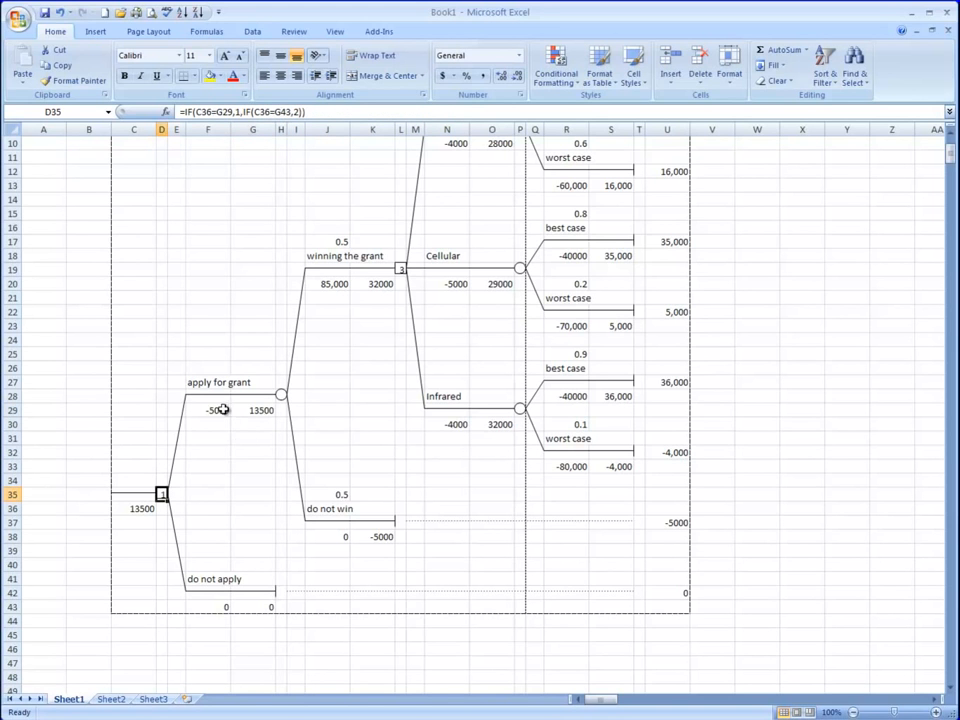
pyautogui.click(136, 509)
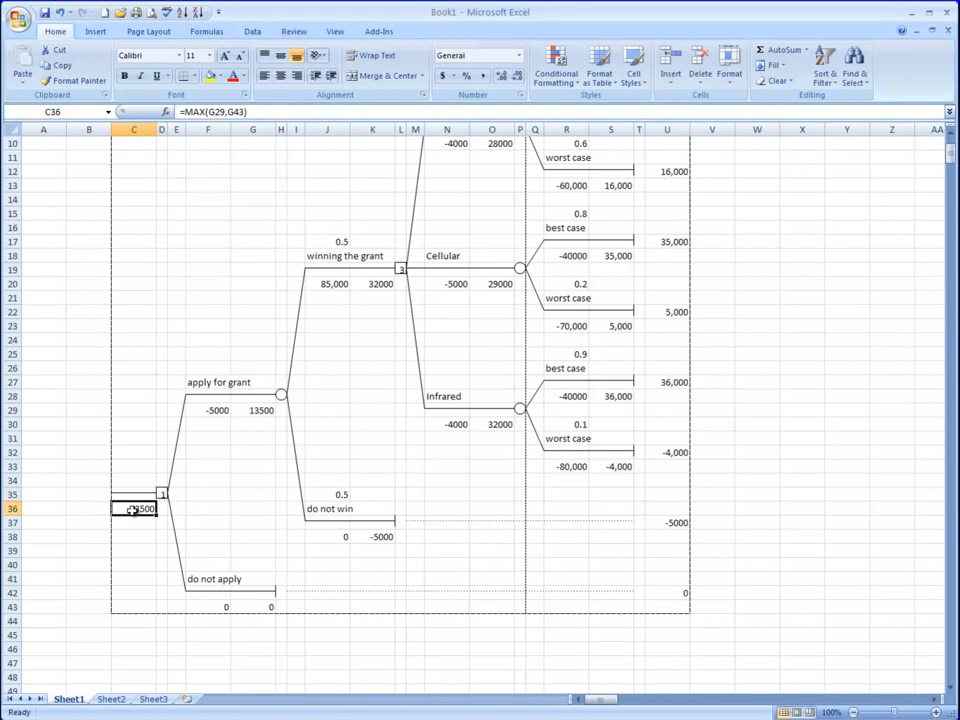